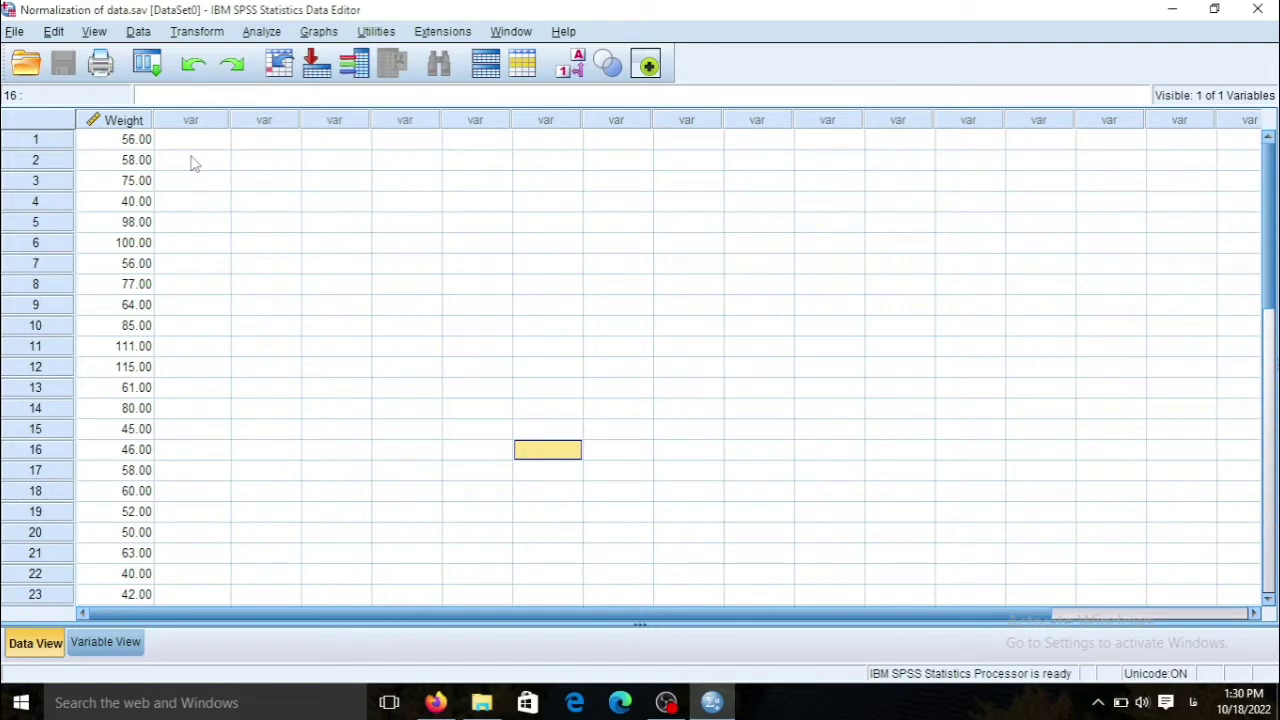
Run an Explore analysis with Weight as the dependent variable, including stem-and-leaf, histogram, and normality plots with tests
left_click(262, 31)
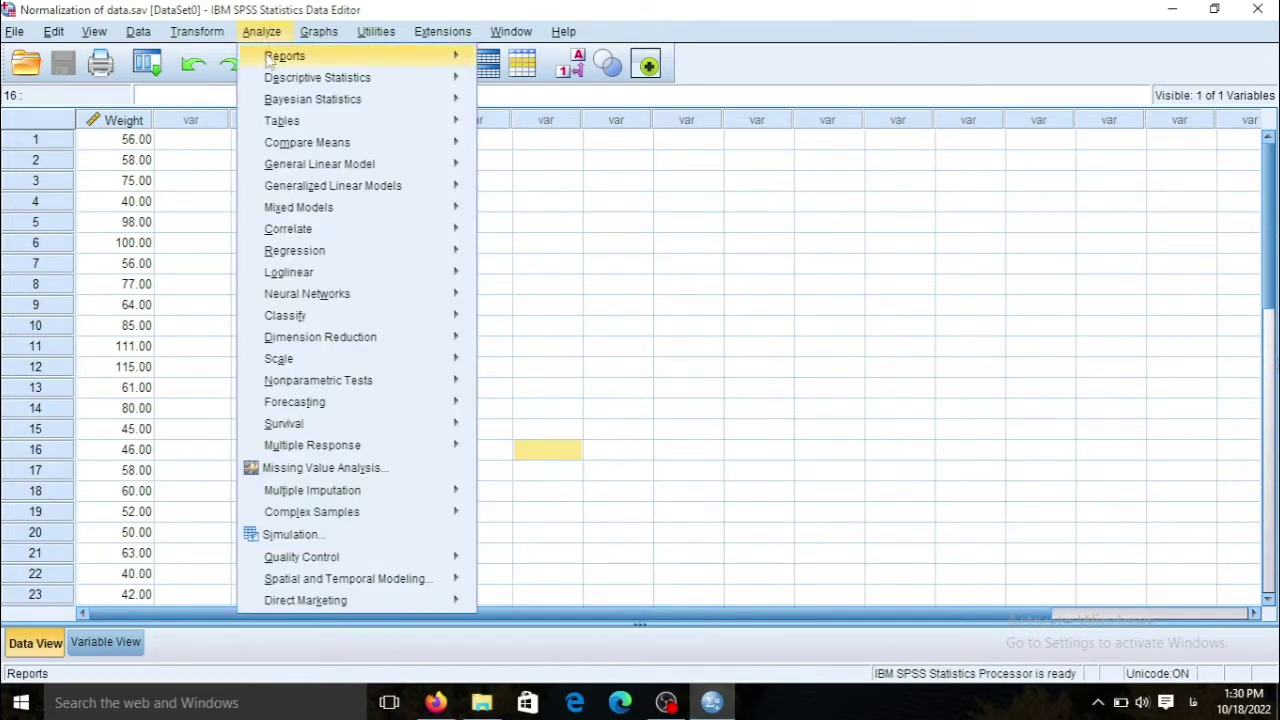
mouse_move(277, 79)
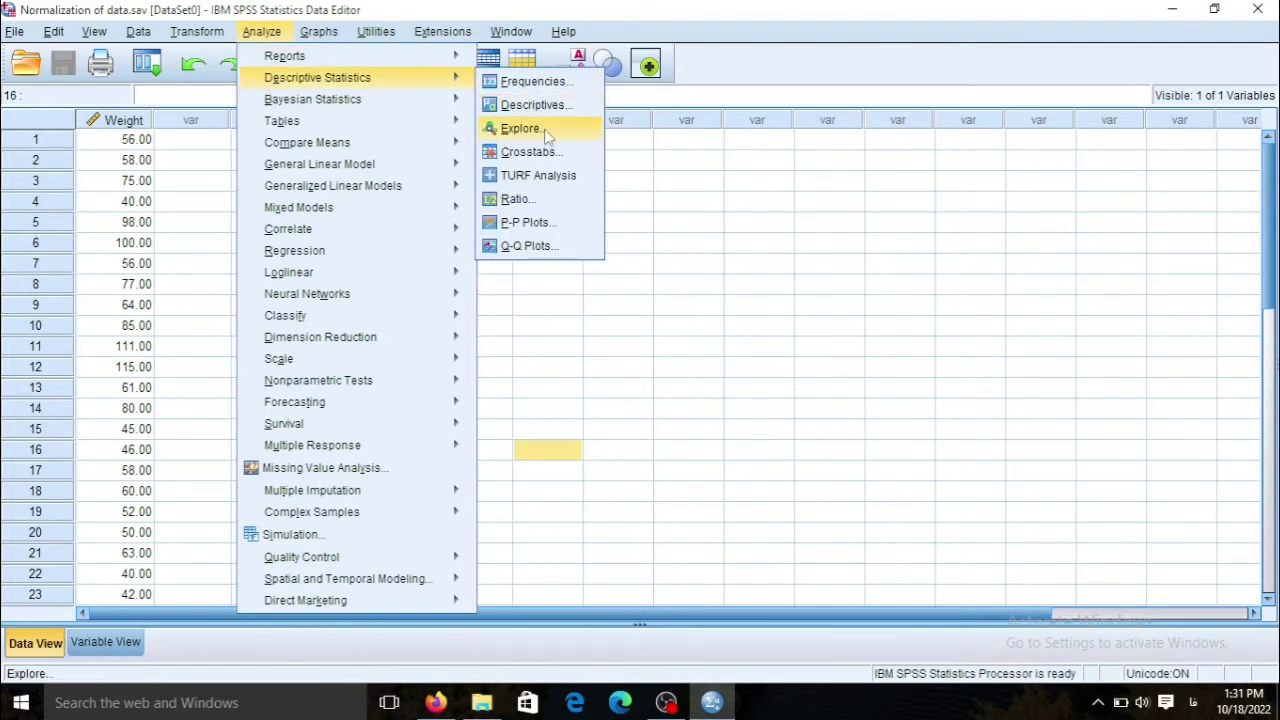
left_click(548, 132)
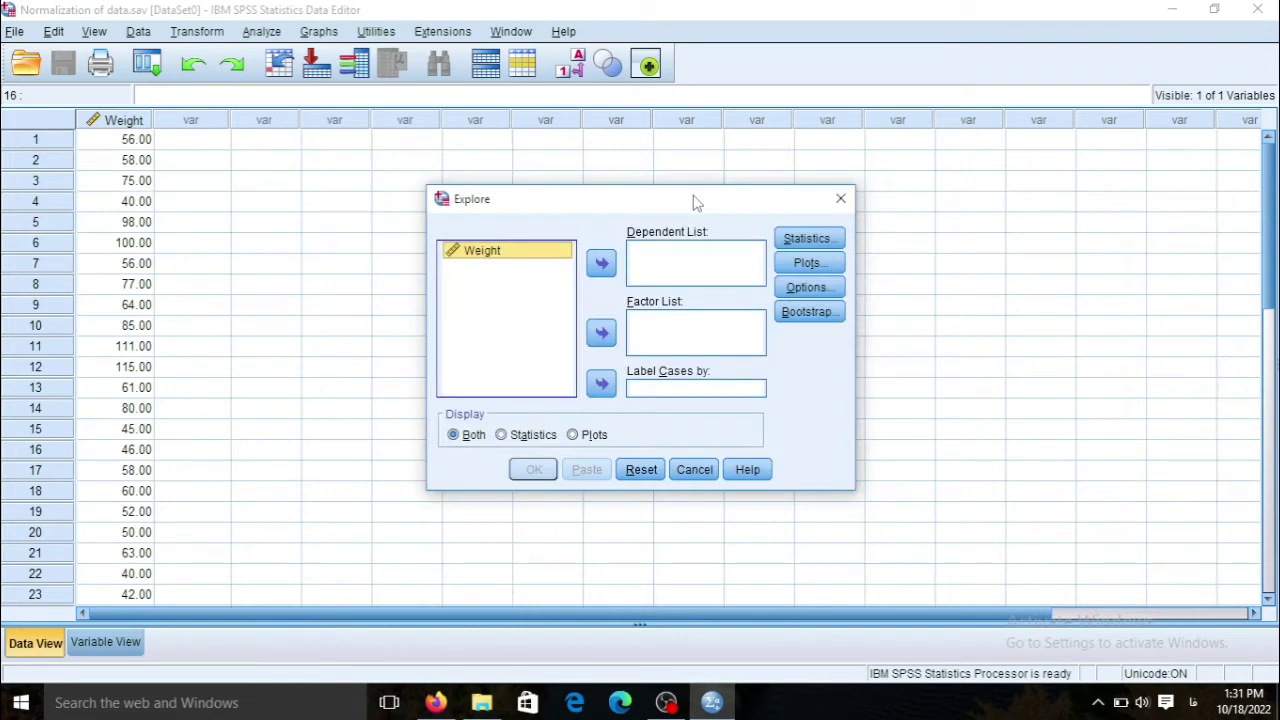
left_click(604, 267)
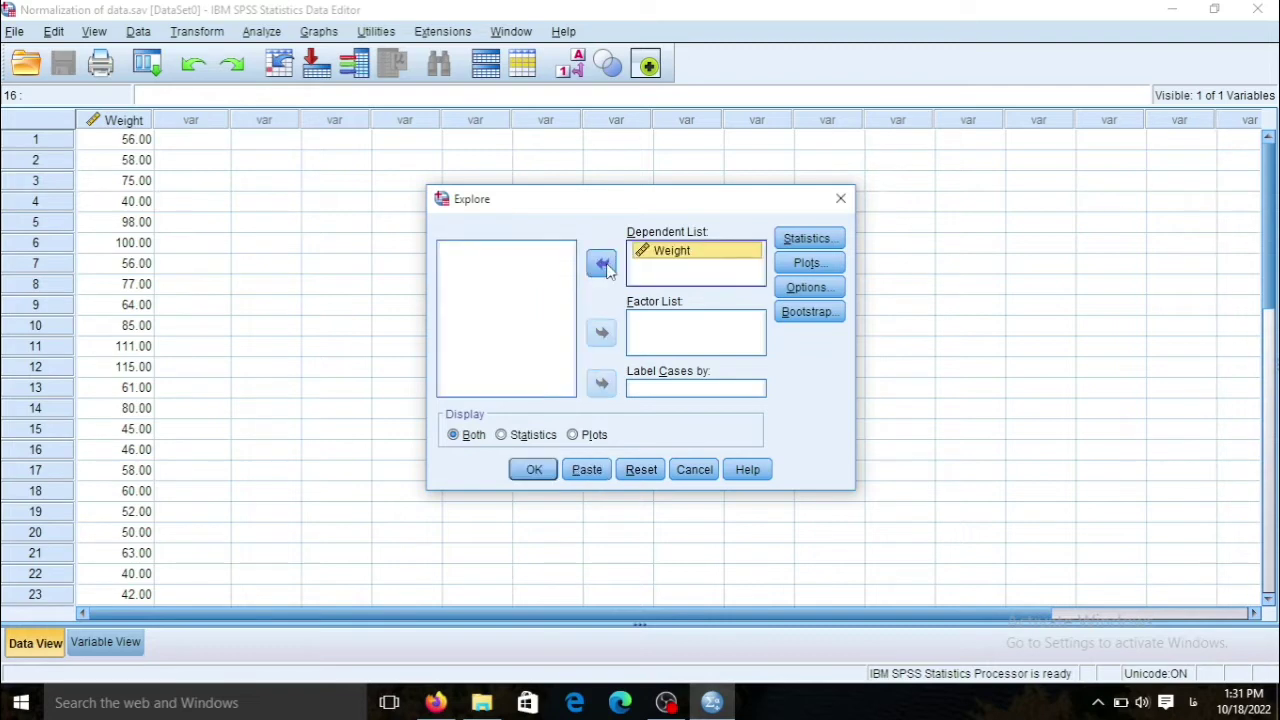
left_click(789, 264)
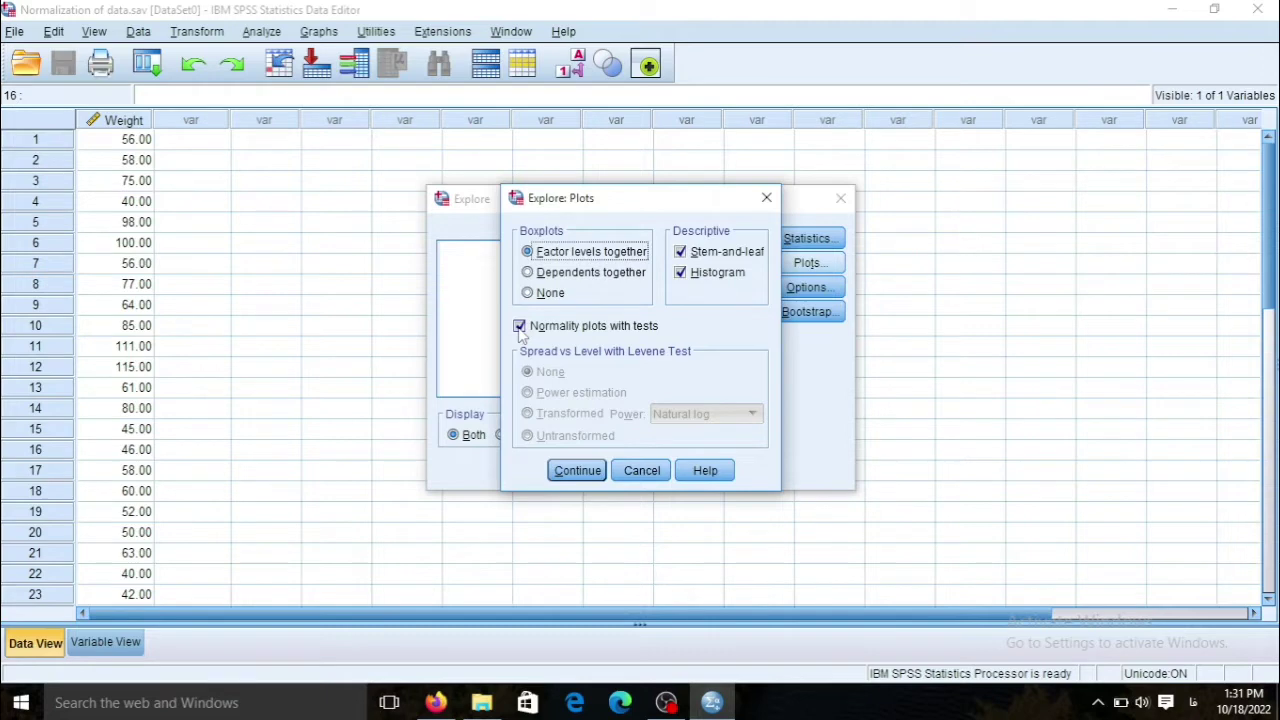
left_click(584, 471)
left_click(533, 471)
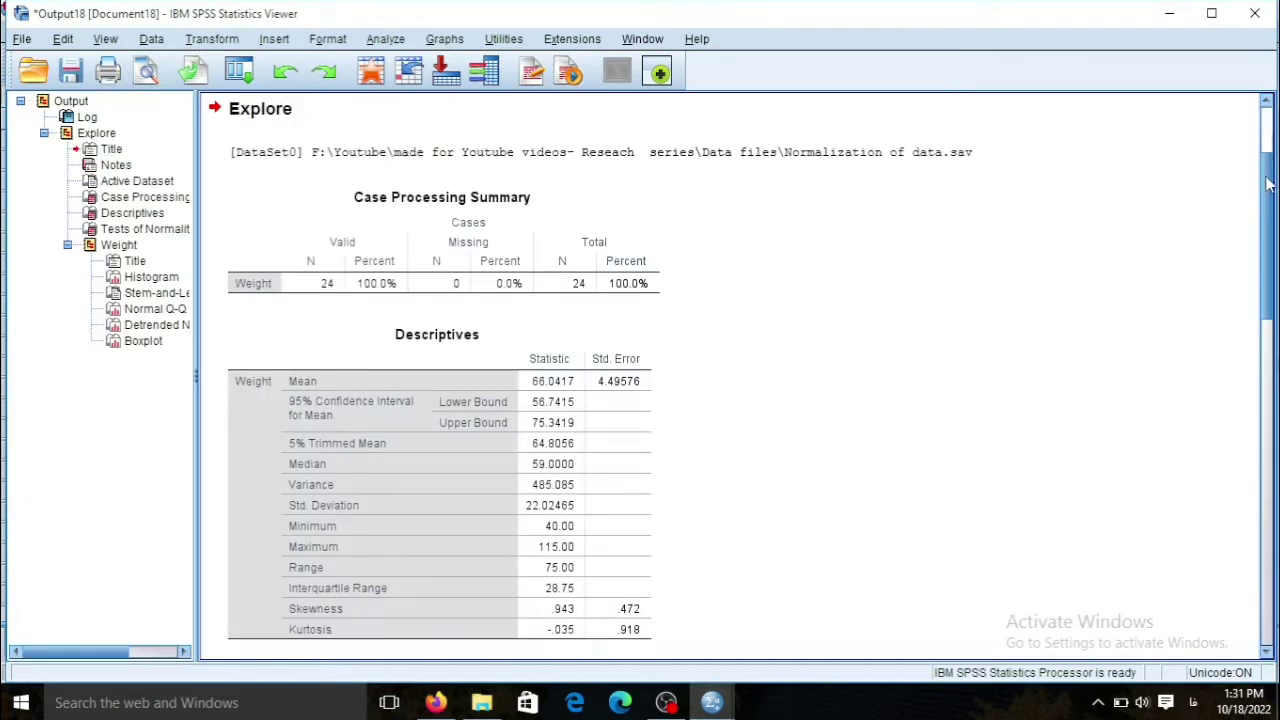
Examine the skewness and kurtosis in the Descriptives table and the Kolmogorov-Smirnov and Shapiro-Wilk results for Weight
scroll(1266, 192, "down", 2)
scroll(1266, 192, "down", 5)
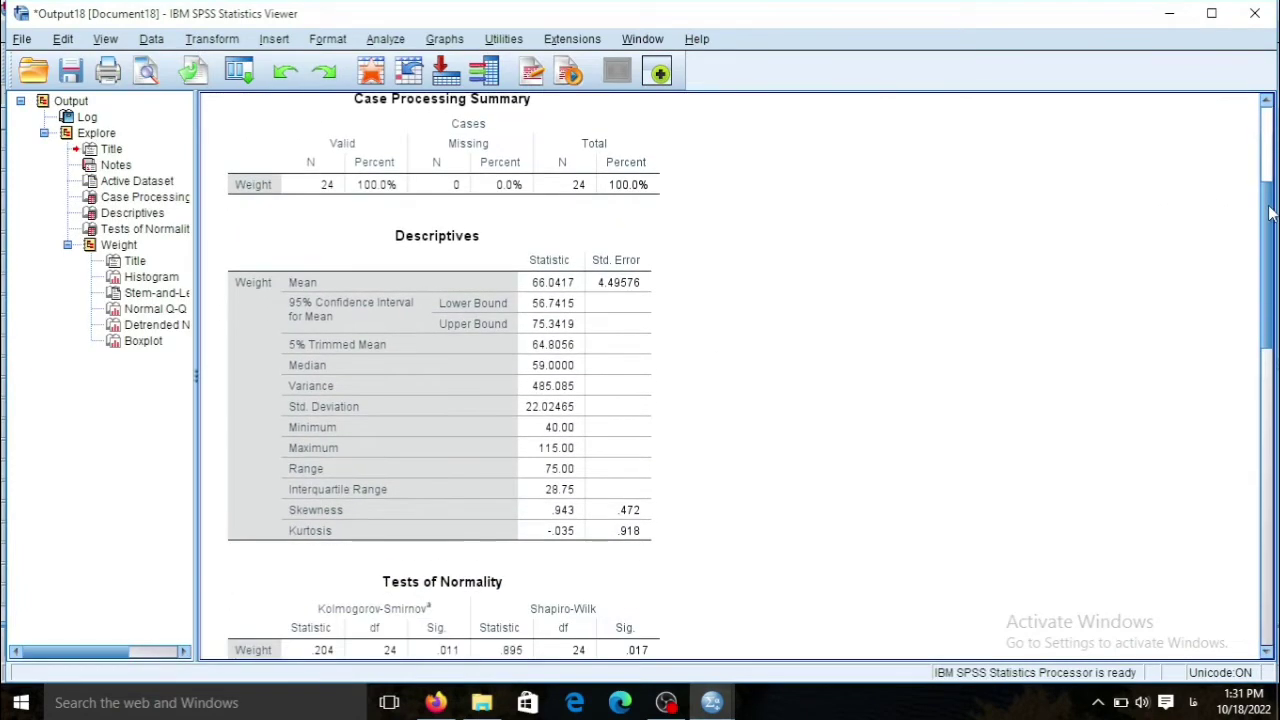
left_click(534, 423)
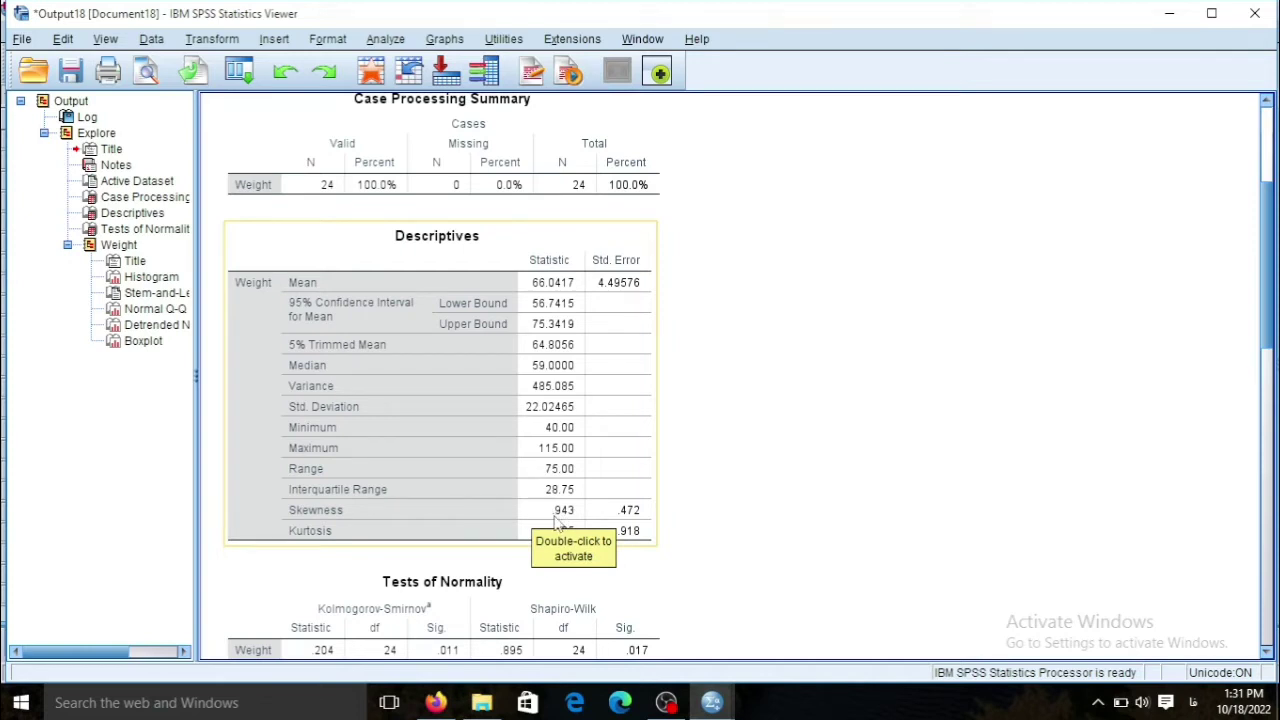
left_click(832, 446)
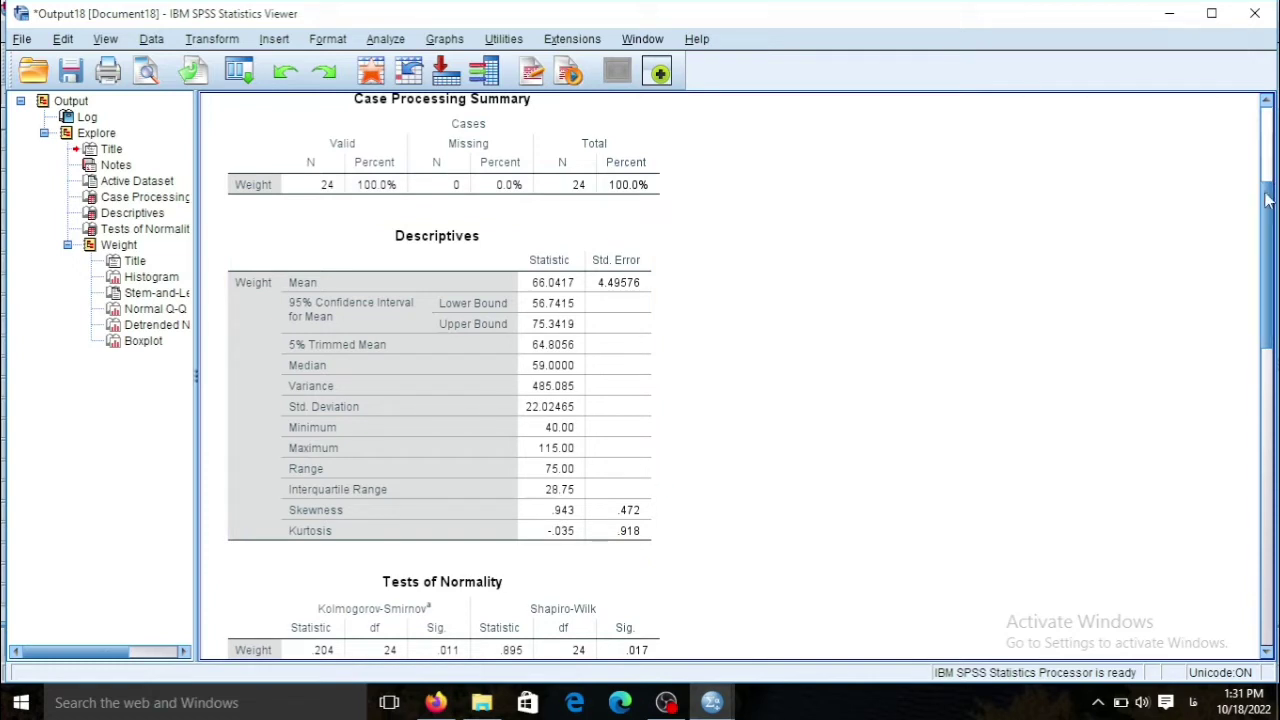
left_click_drag(1266, 200, 1266, 240)
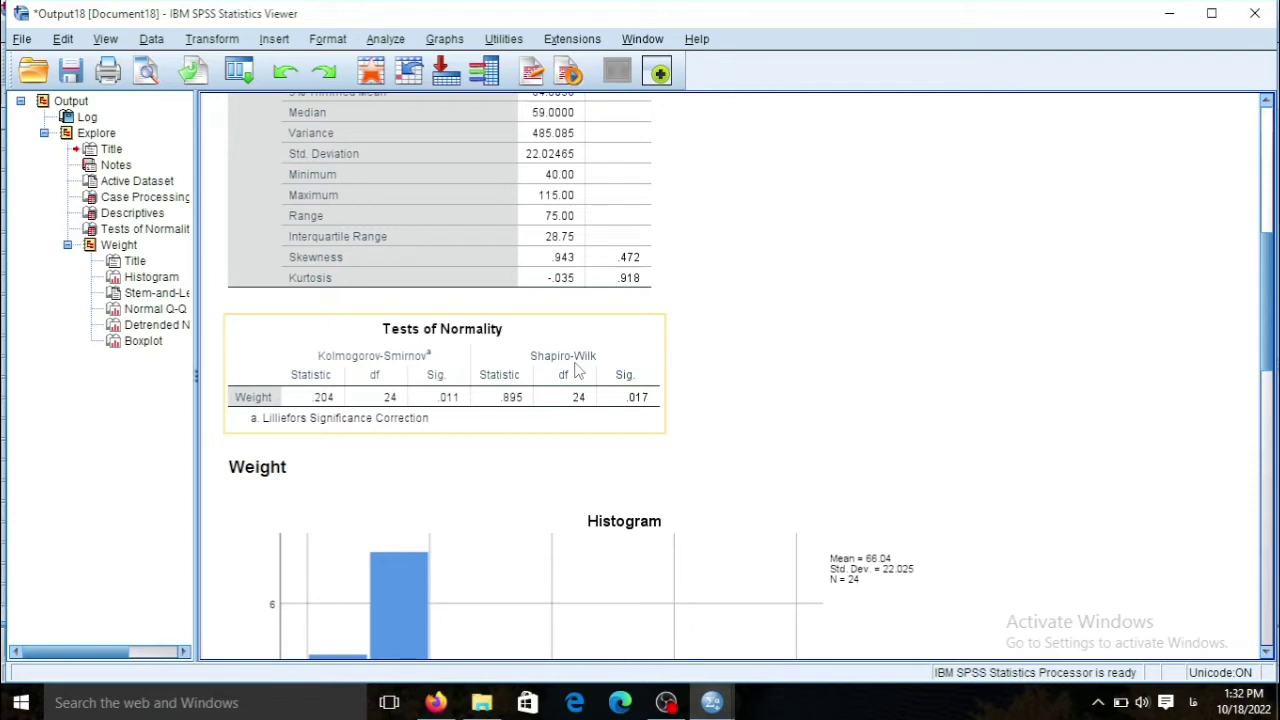
left_click(470, 448)
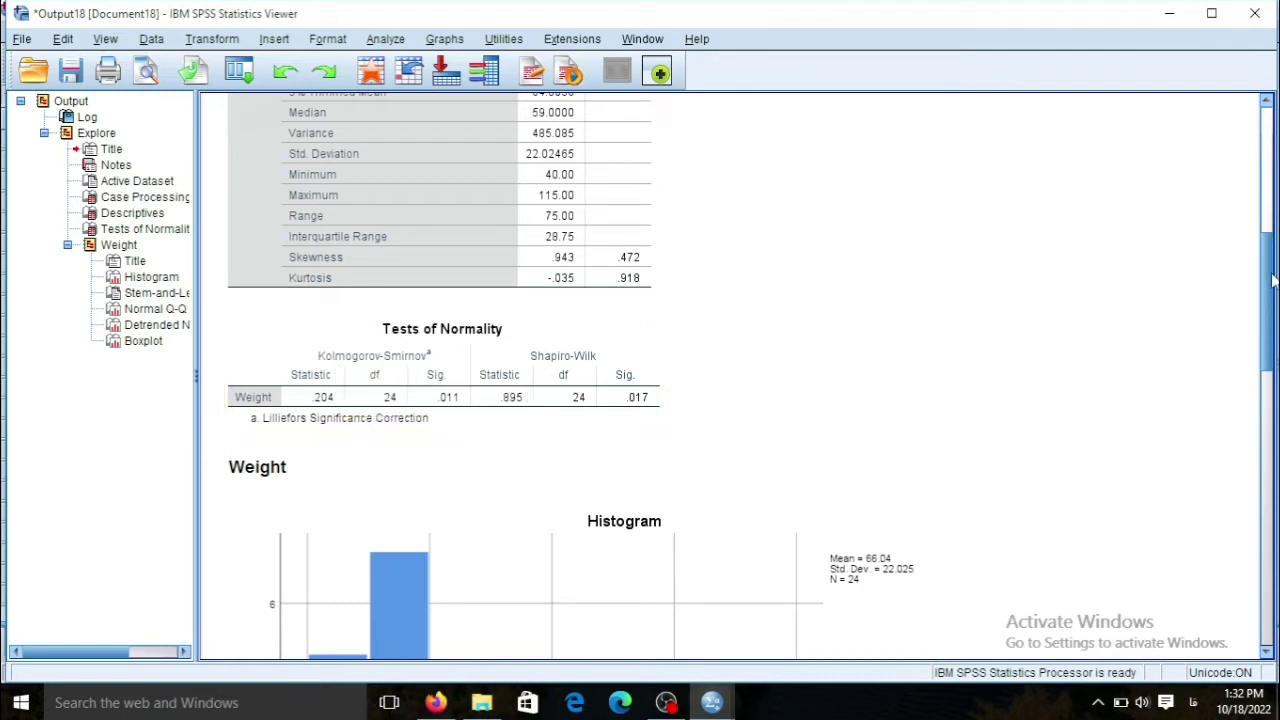
Add a Normal distribution curve with automatic parameters to the Weight histogram and finish editing the chart
left_click_drag(1266, 300, 1267, 356)
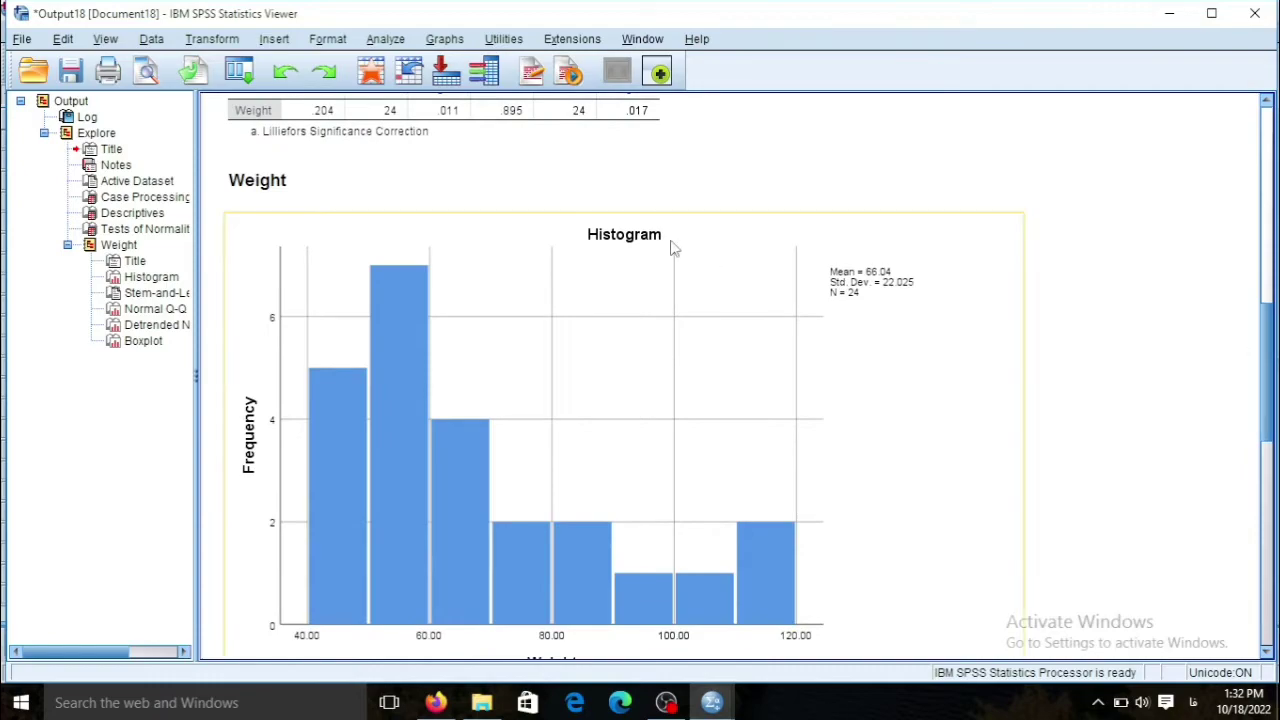
scroll(510, 466, "down", 3)
left_click(510, 466)
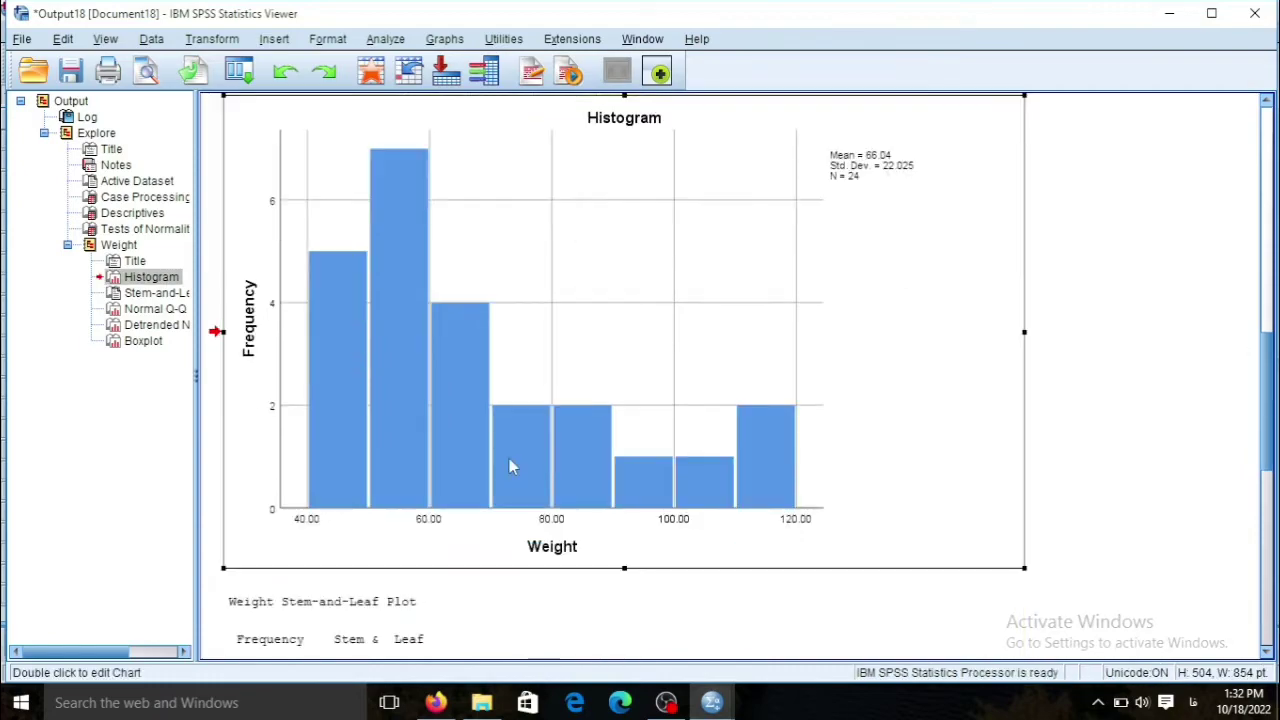
double_click(537, 398)
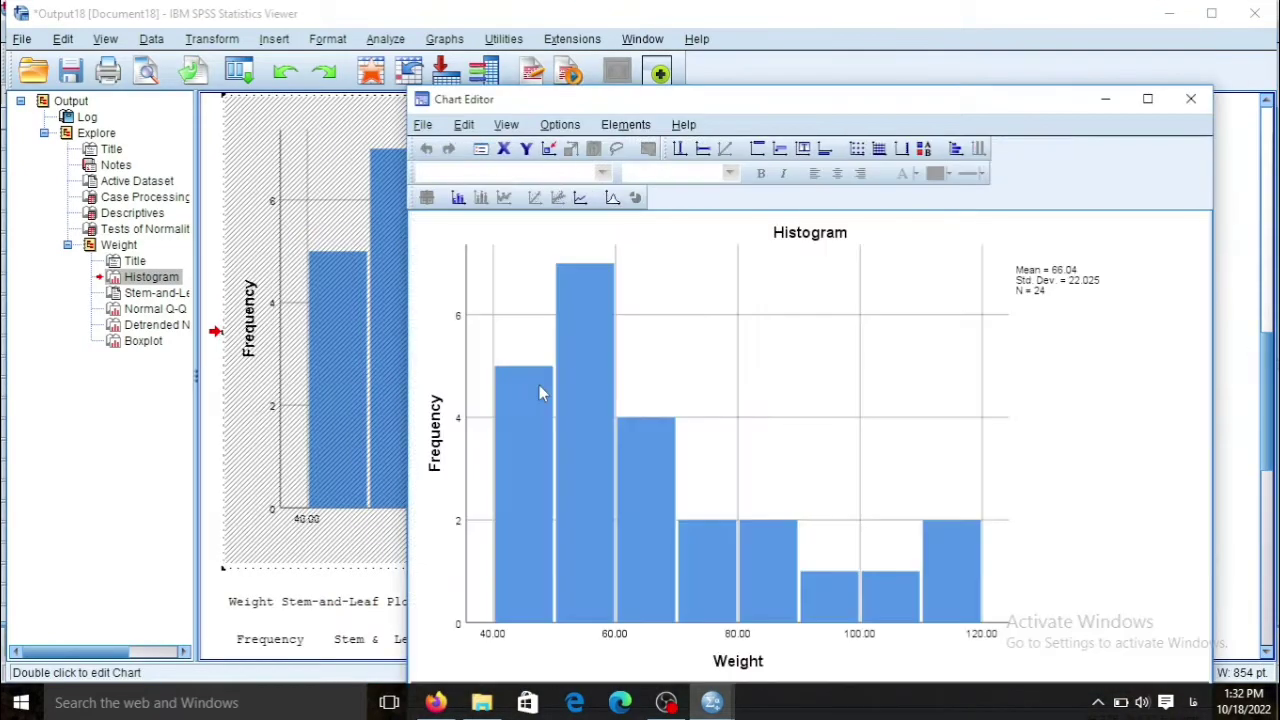
left_click(612, 198)
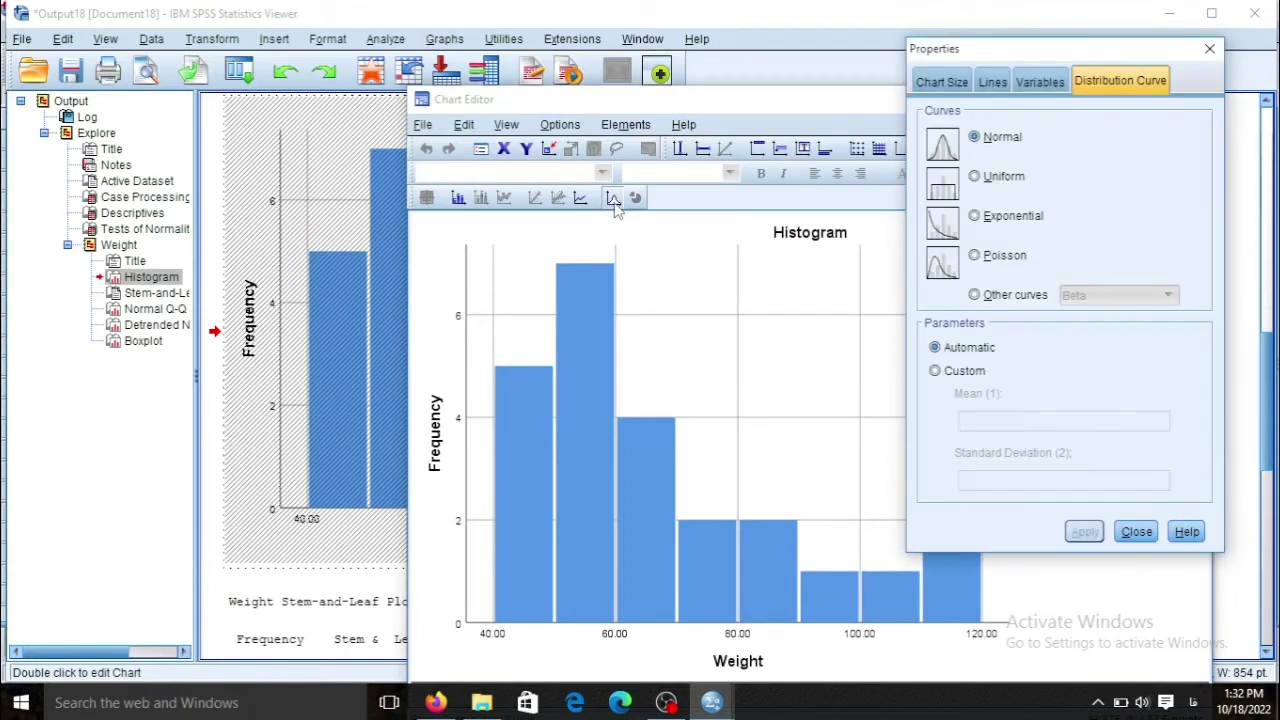
left_click(1137, 532)
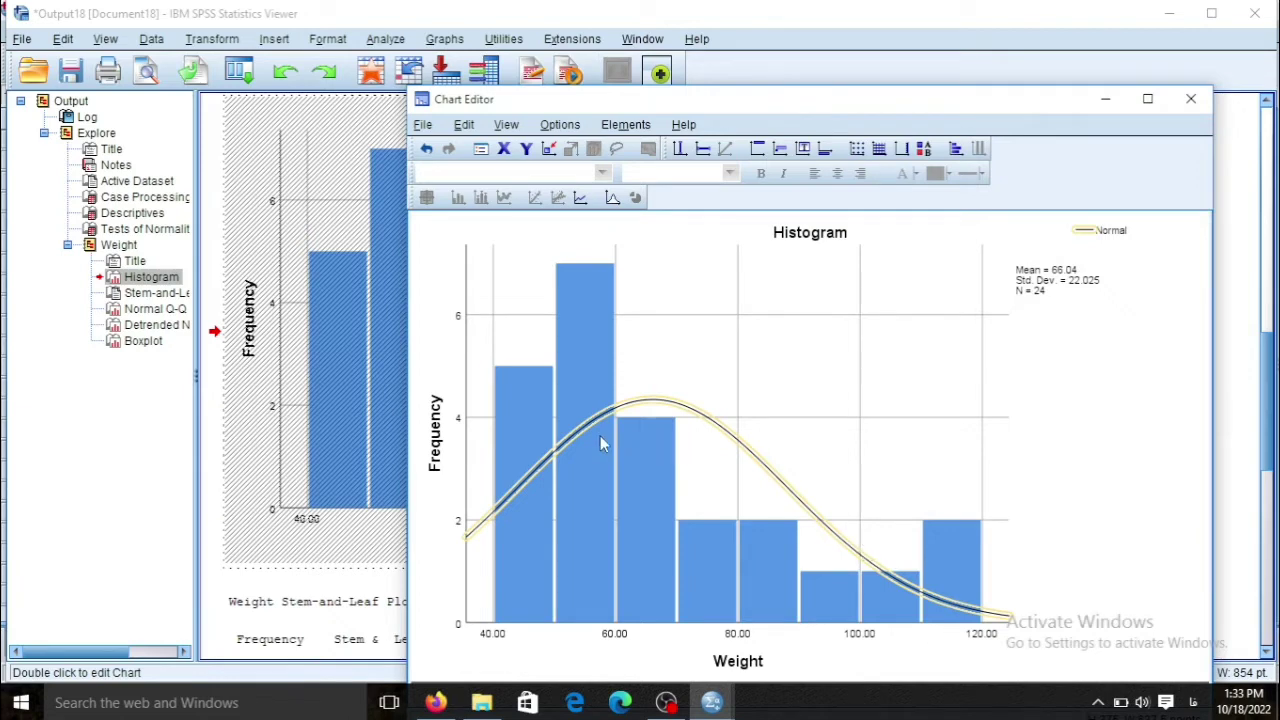
left_click(1190, 99)
Review the stem-and-leaf plot, normal Q-Q plot and boxplot of Weight, and close the output without saving it
left_click_drag(1265, 375, 1273, 455)
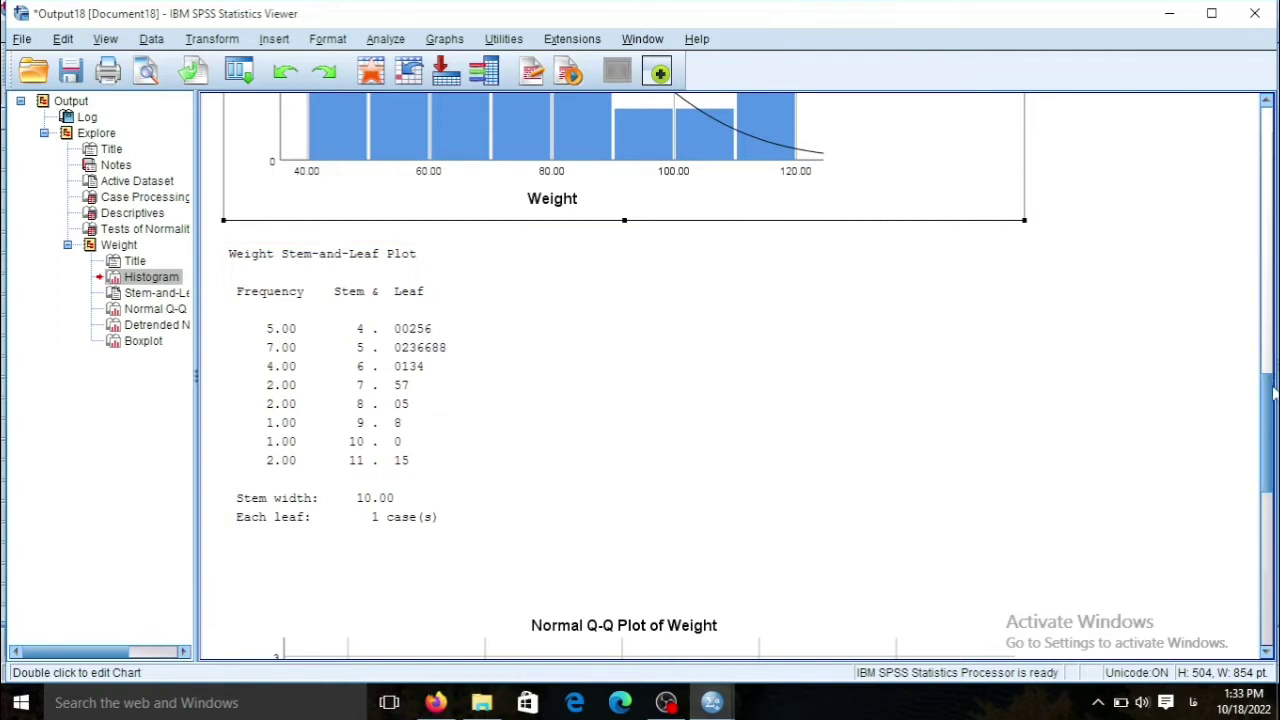
scroll(1274, 437, "down", 3)
scroll(1274, 437, "down", 5)
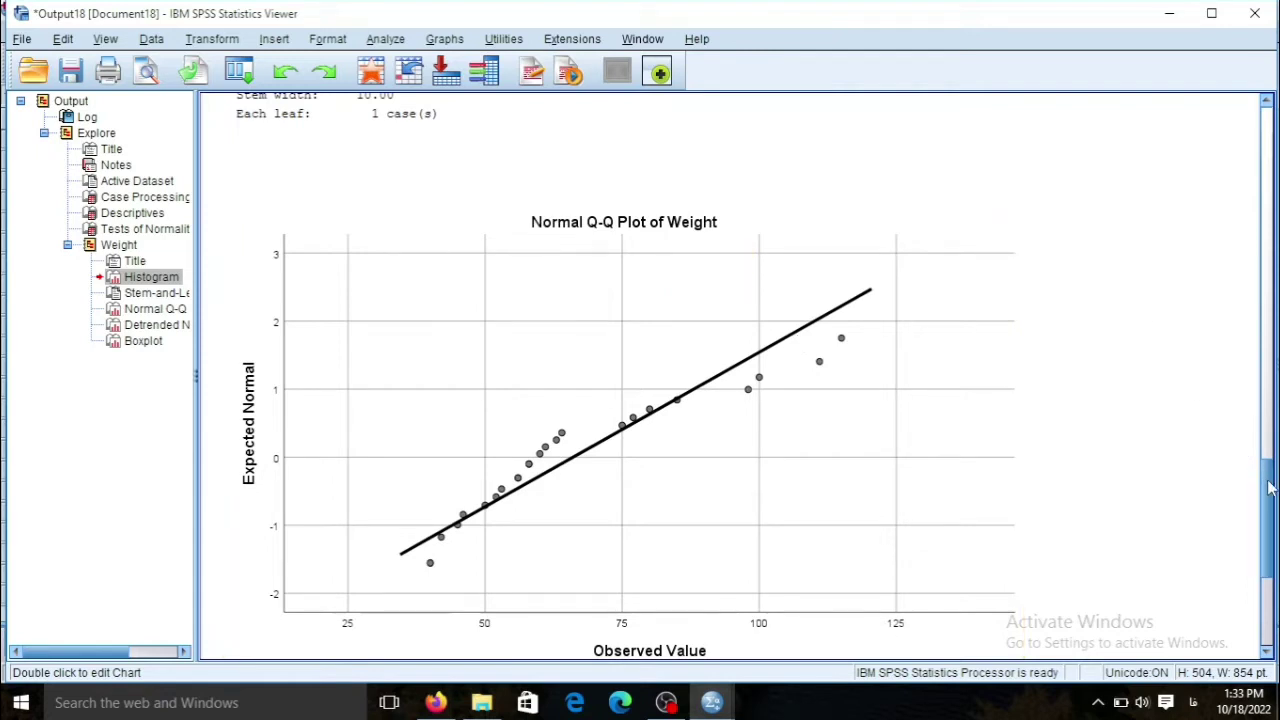
left_click_drag(1268, 487, 1272, 580)
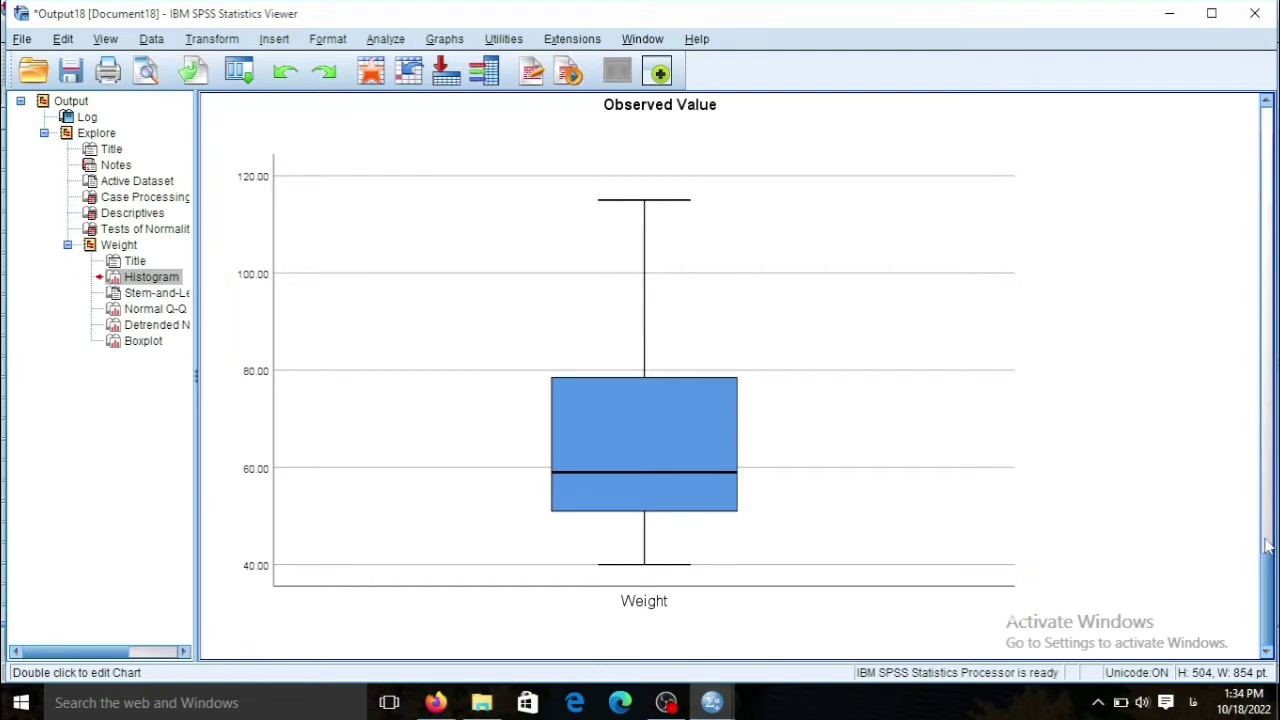
left_click_drag(1270, 577, 1268, 115)
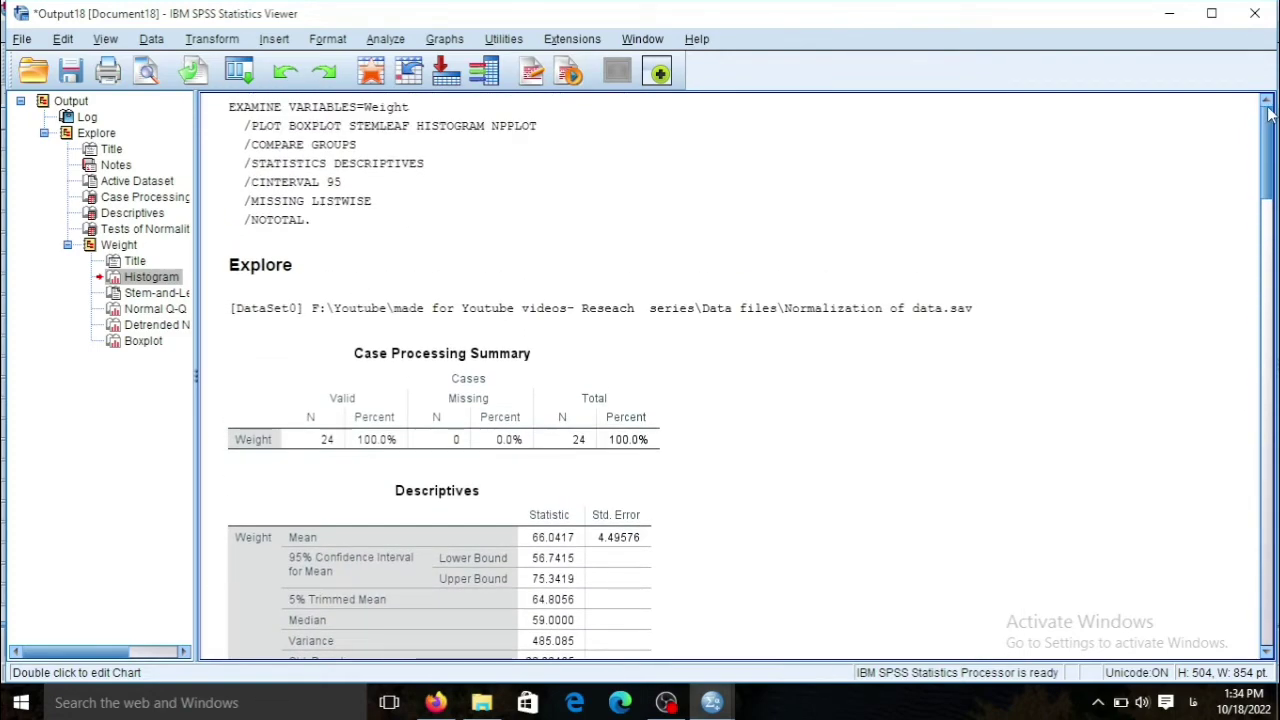
left_click(1253, 15)
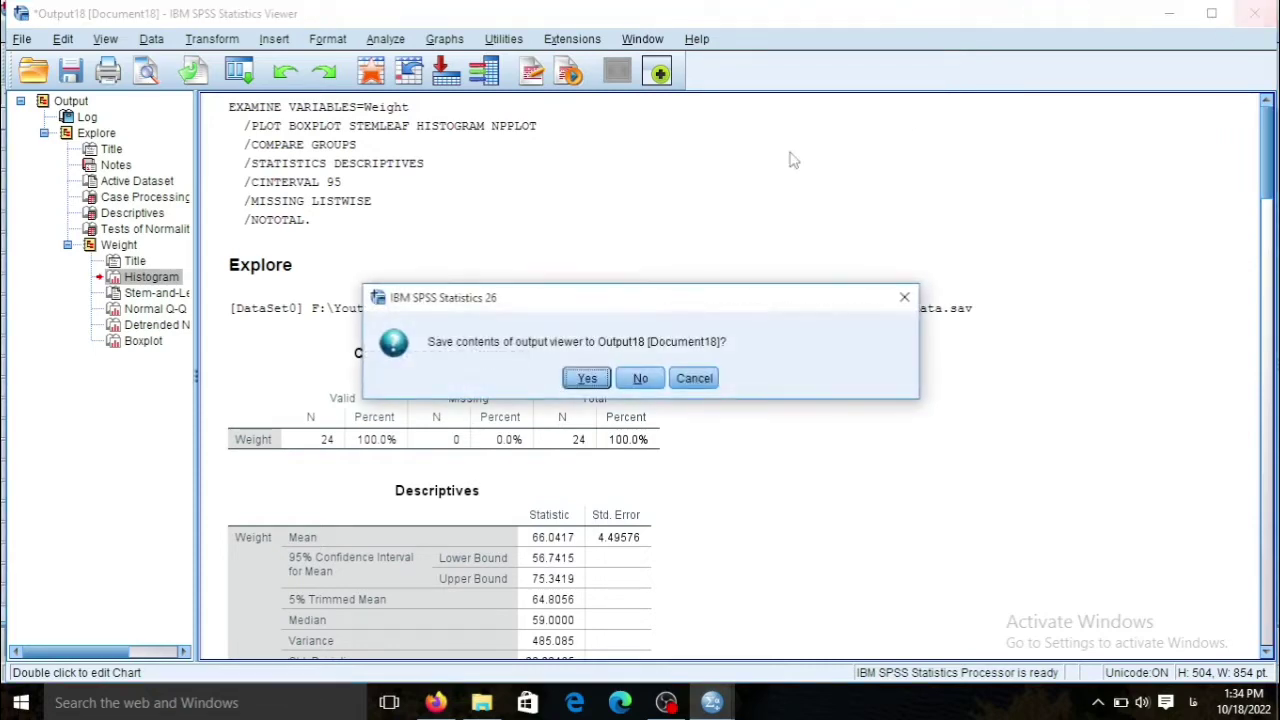
left_click(645, 379)
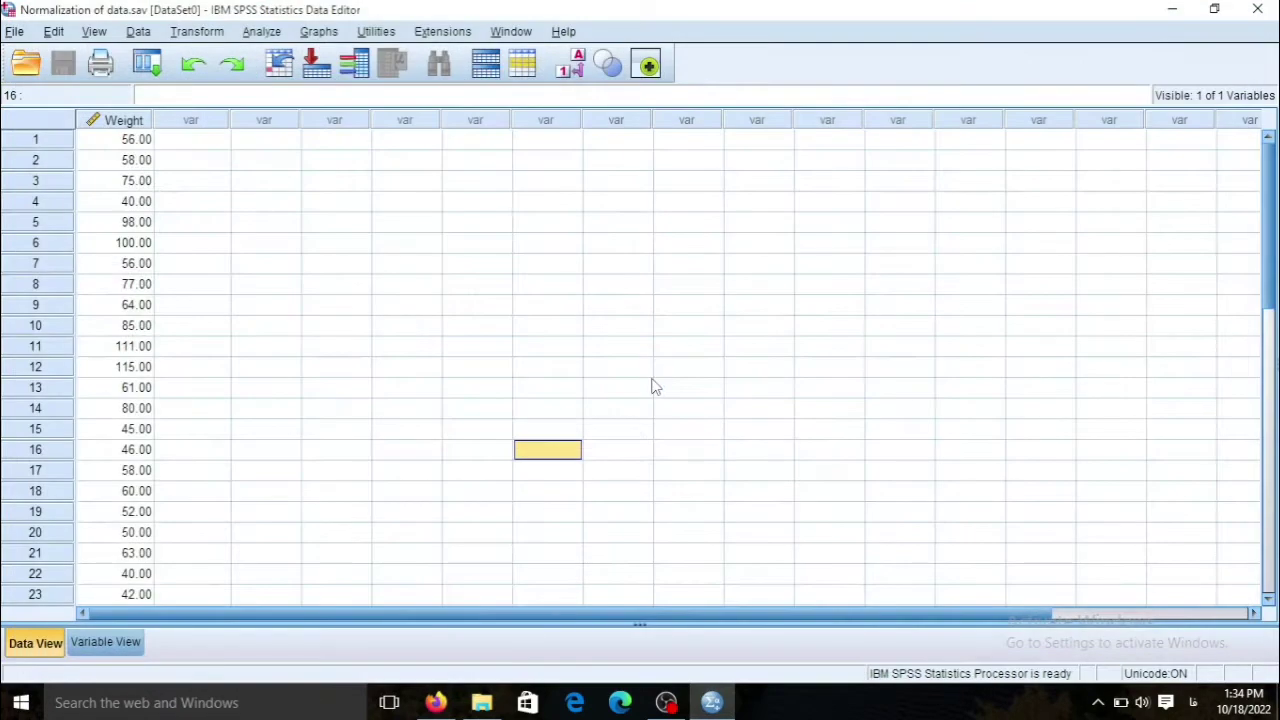
left_click(198, 163)
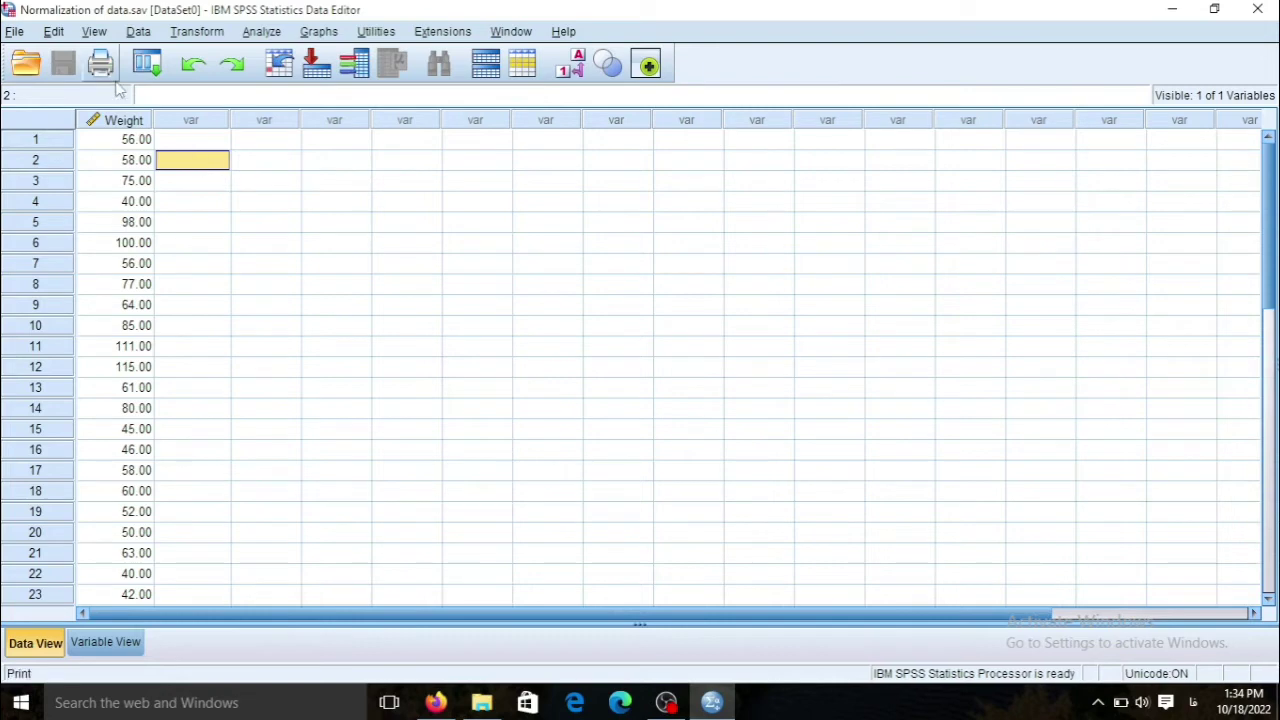
left_click(118, 121)
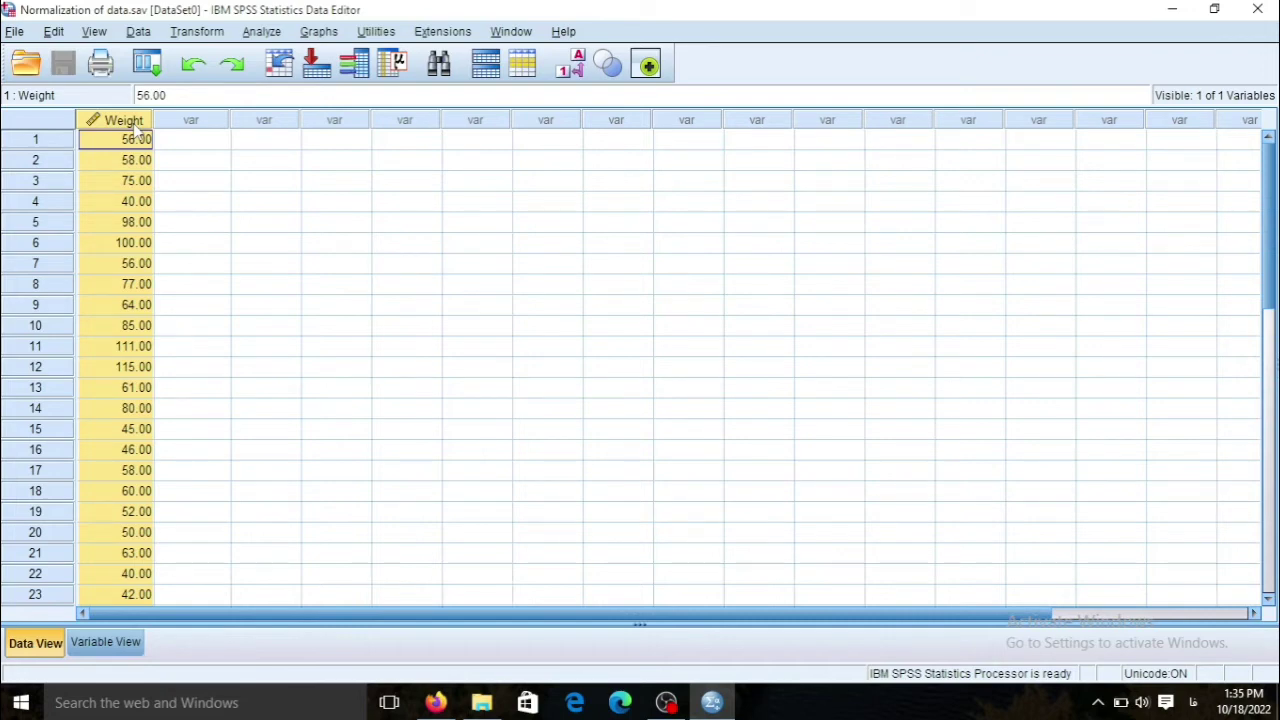
left_click(178, 140)
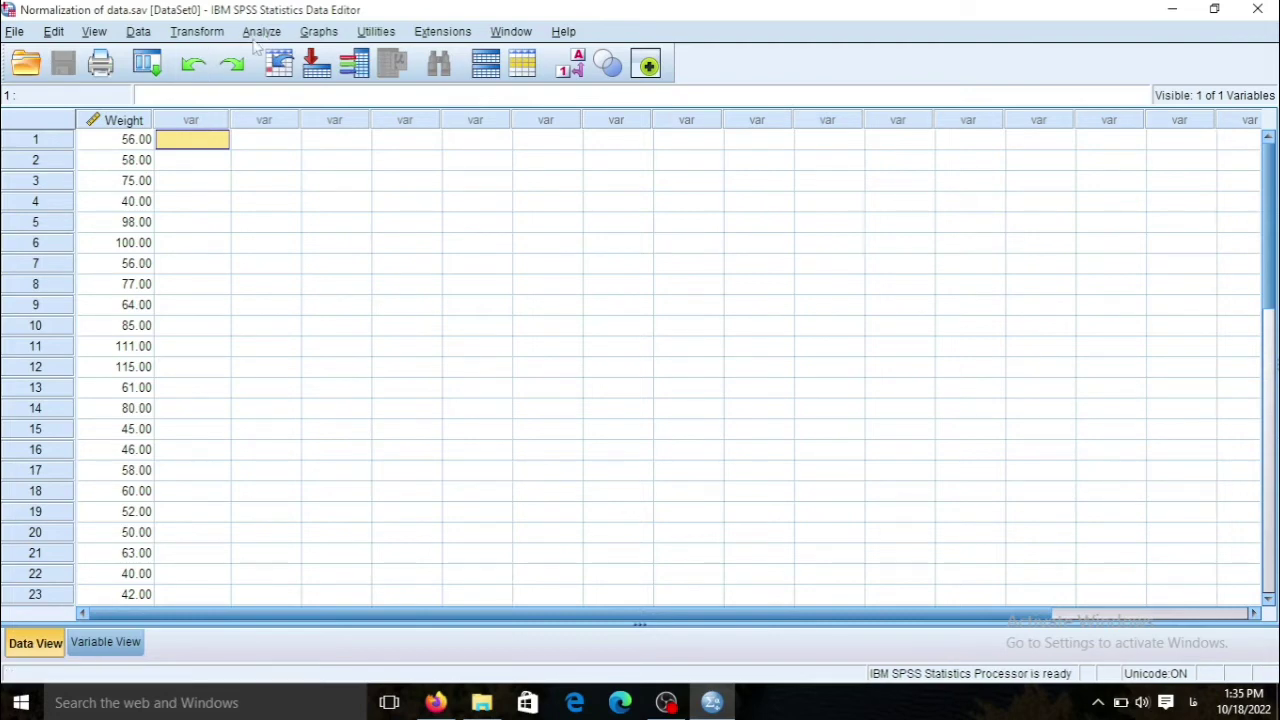
Start a Compute Variable transformation and clear the existing target variable name and numeric expression
left_click(199, 33)
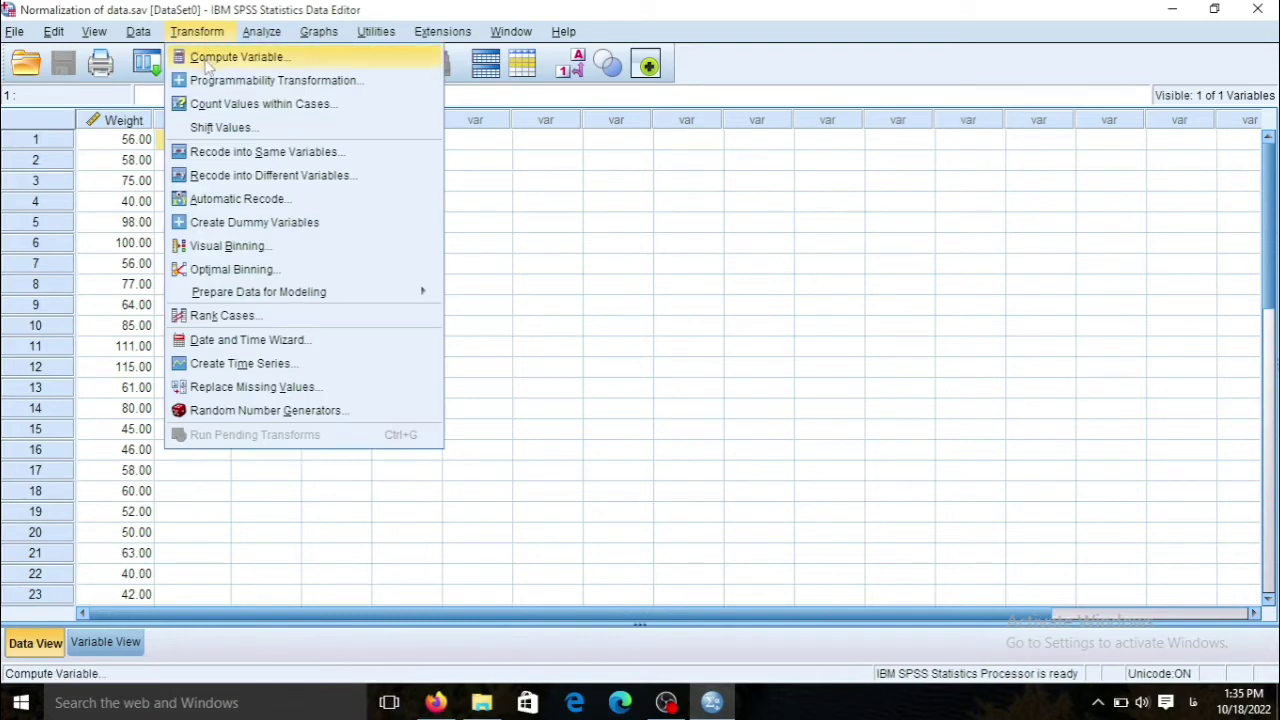
left_click(207, 60)
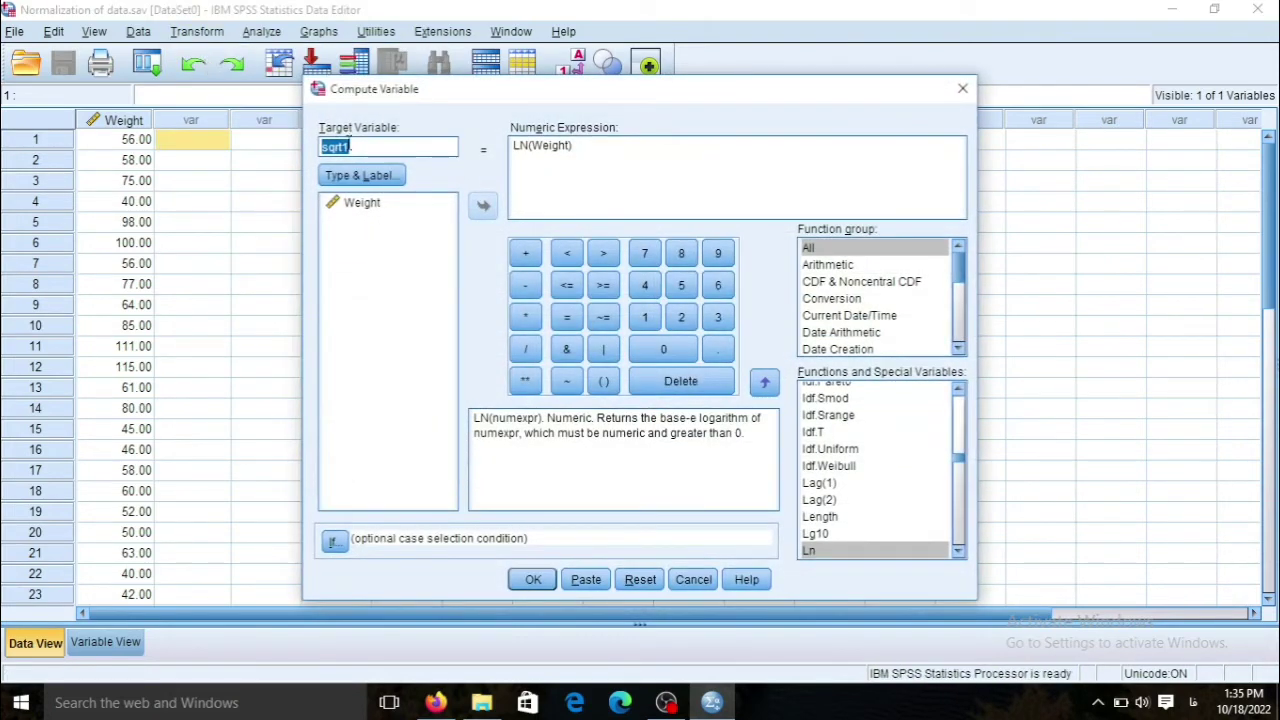
key("BackSpace")
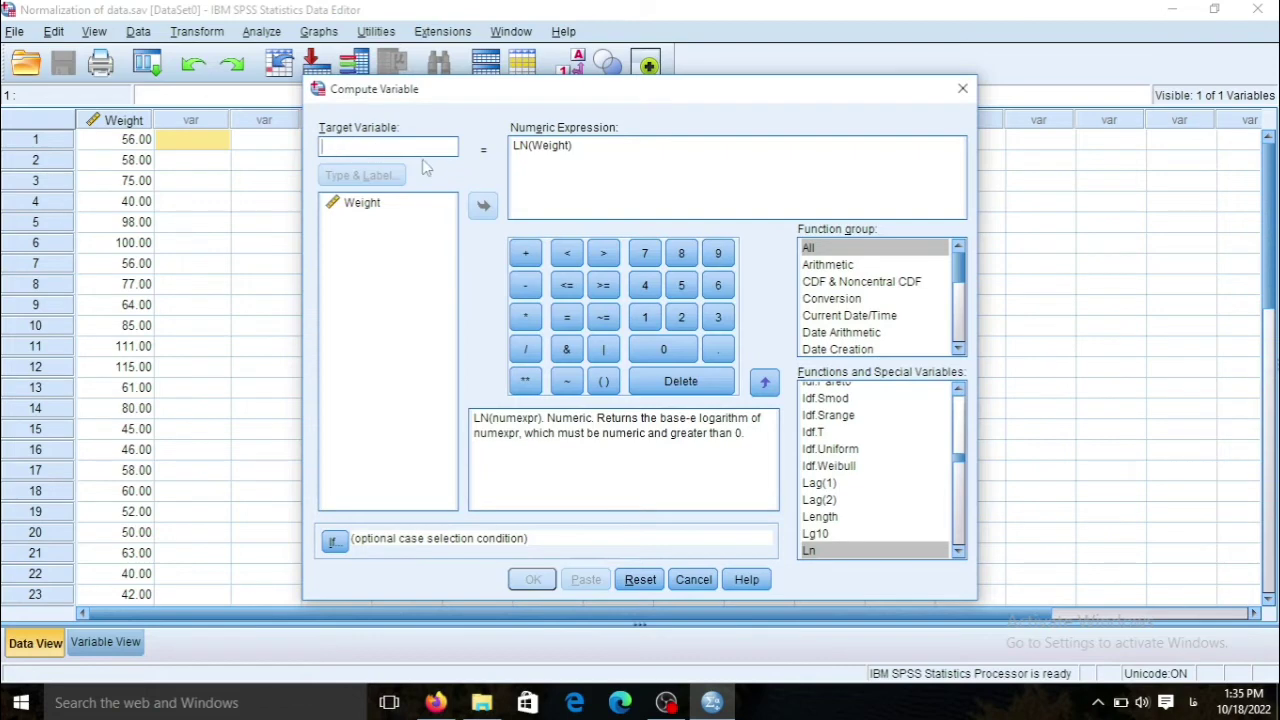
left_click(578, 147)
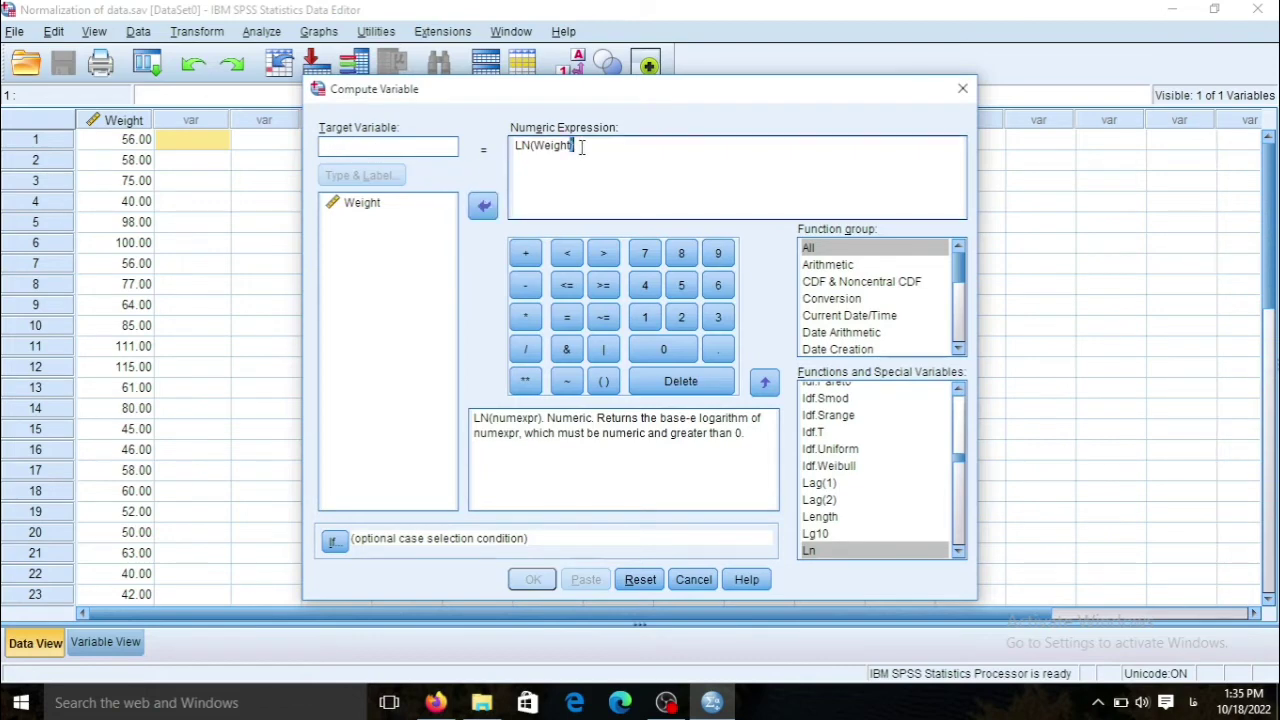
key("BackSpace")
key("BackSpace")
key("BackSpace")
key("BackSpace")
key("BackSpace")
key("BackSpace")
key("BackSpace")
key("BackSpace")
key("BackSpace")
key("BackSpace")
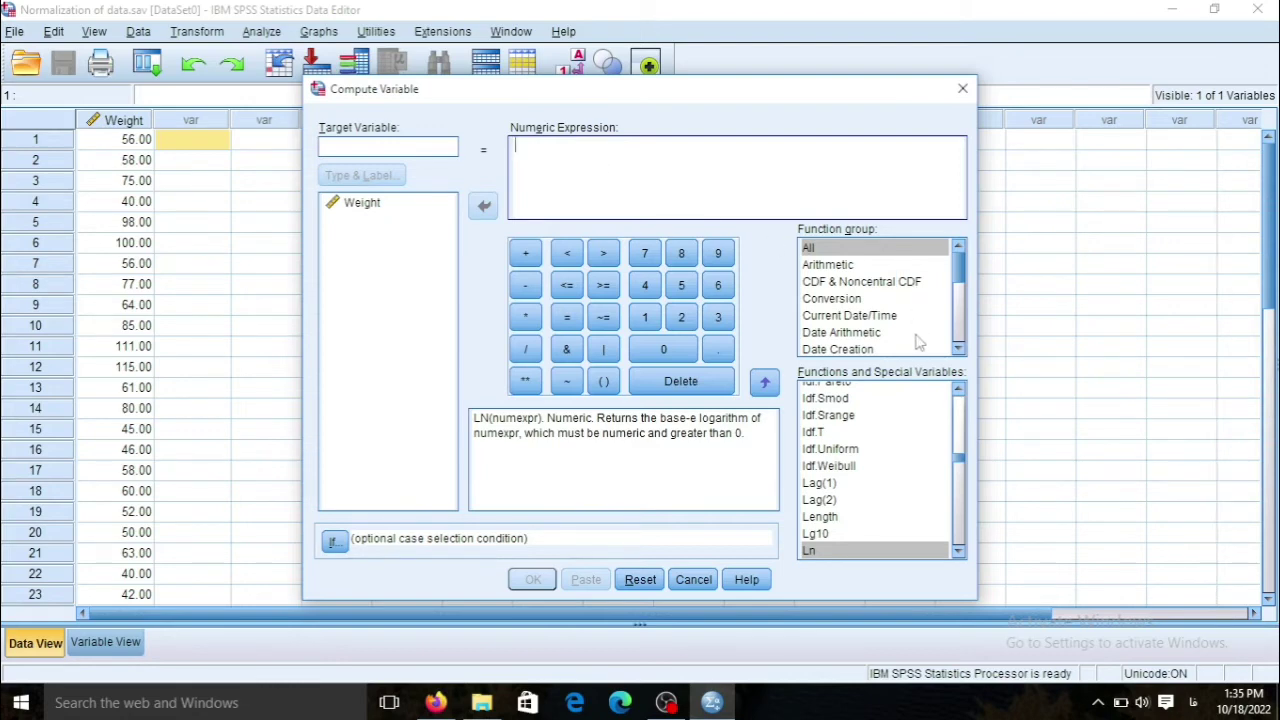
Insert the Sqrt function from the All function group into the numeric expression
left_click(810, 252)
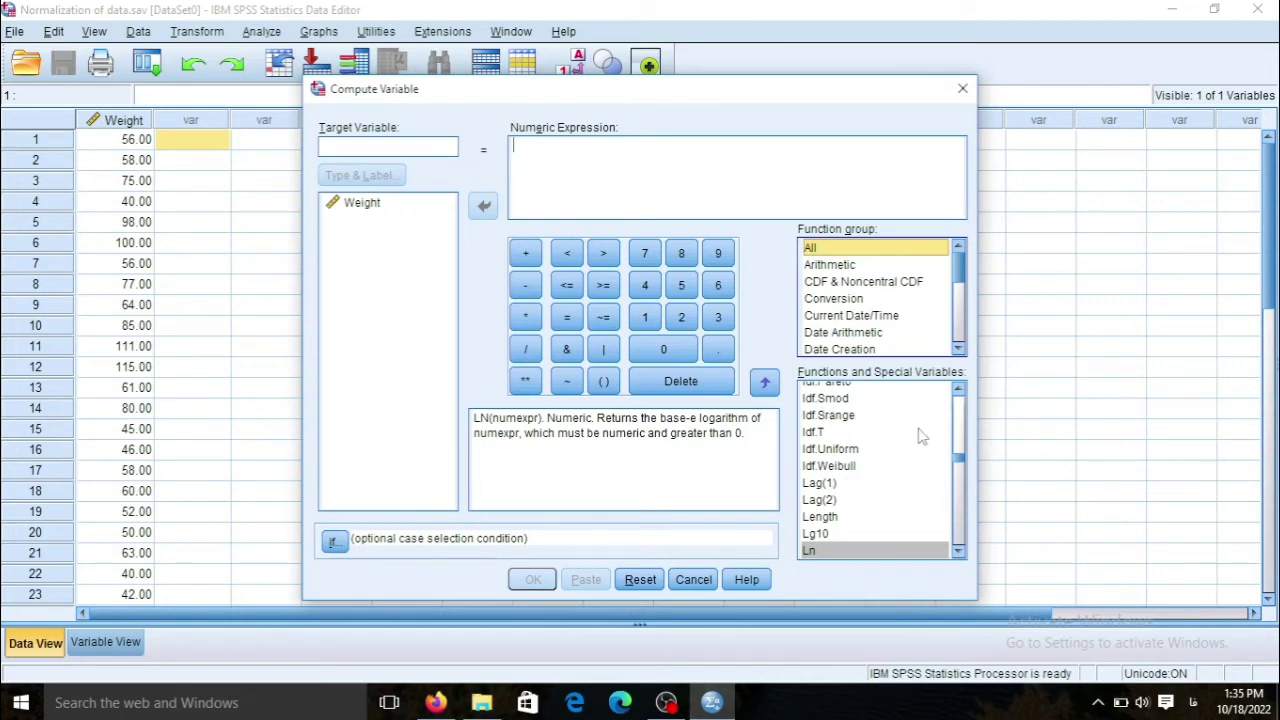
left_click_drag(957, 460, 958, 470)
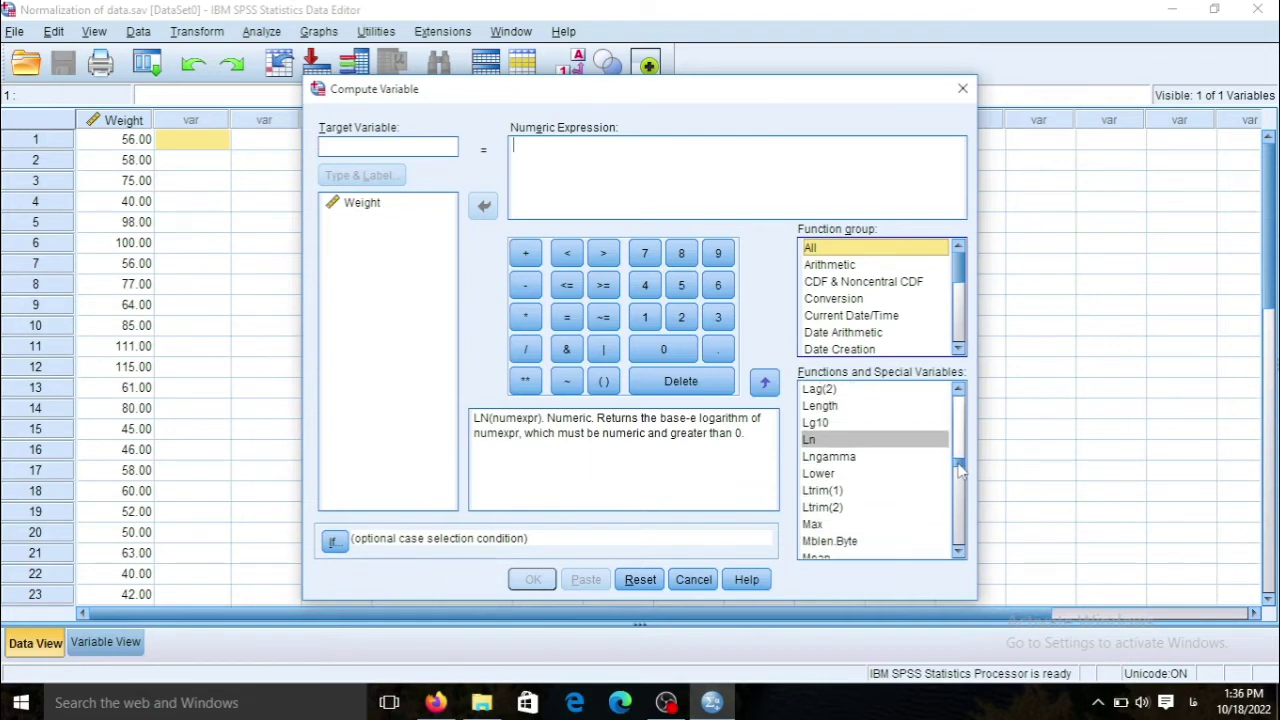
left_click_drag(958, 470, 961, 533)
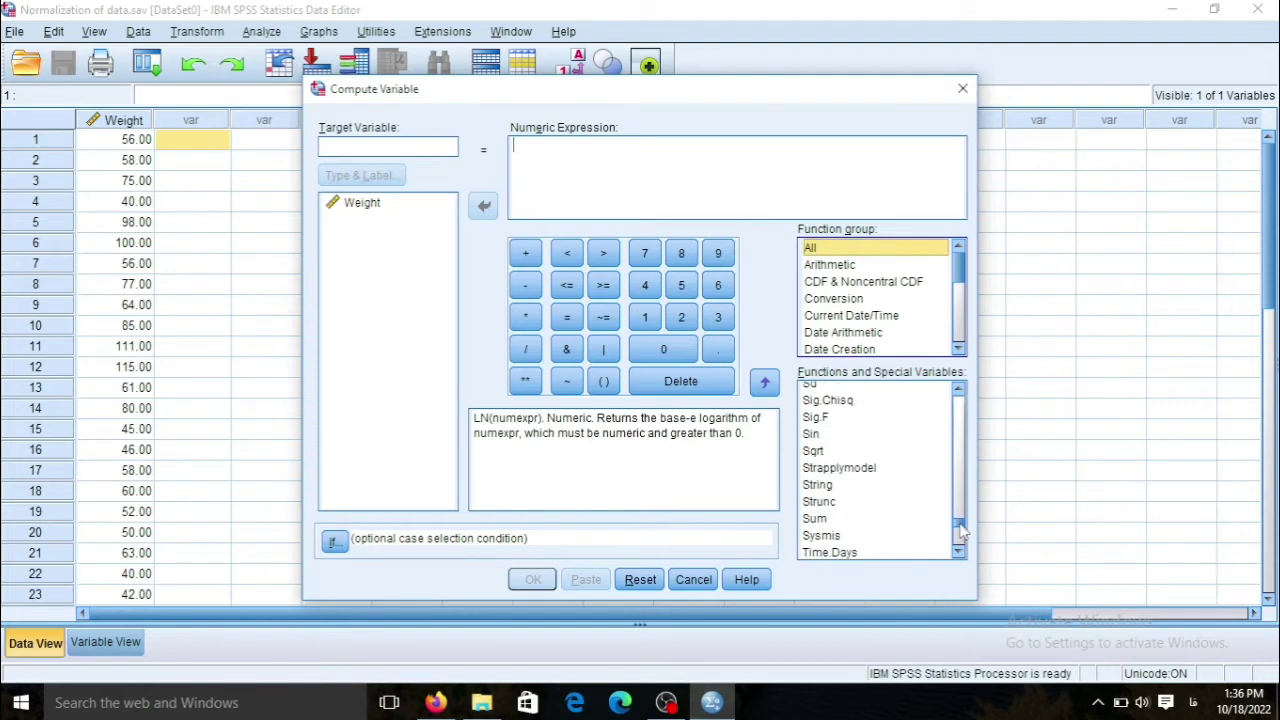
left_click(814, 451)
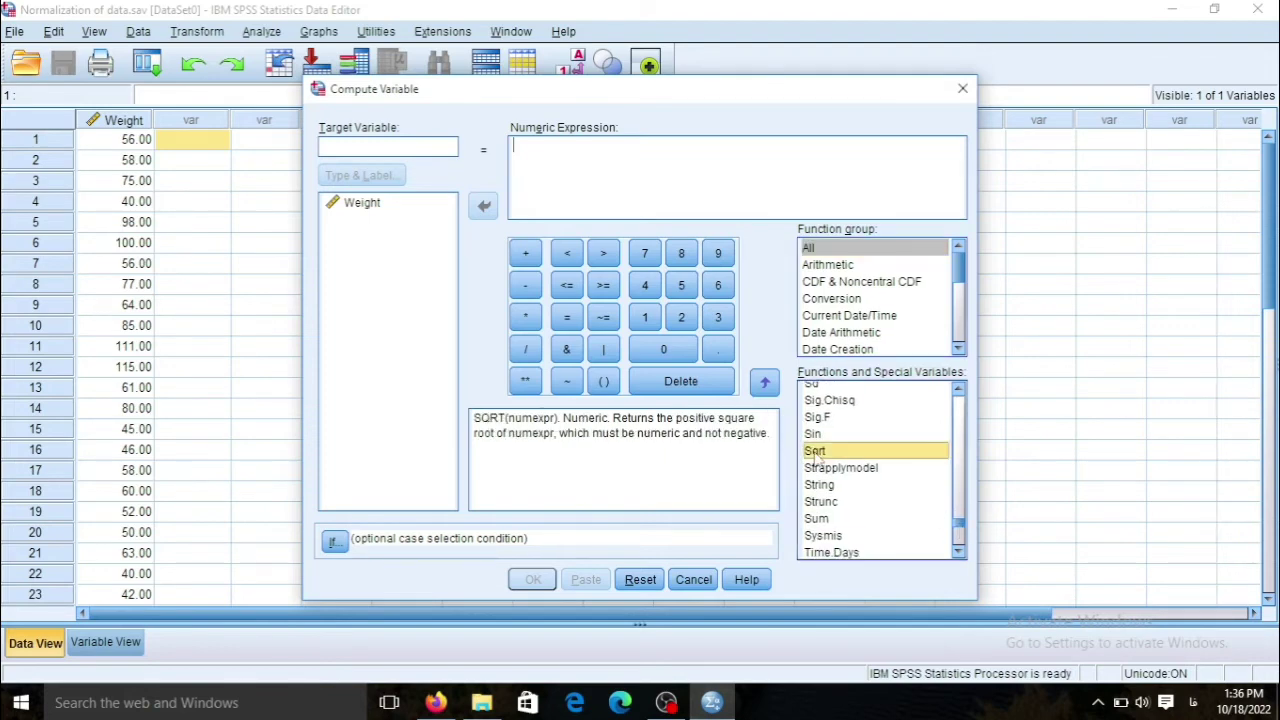
left_click(765, 384)
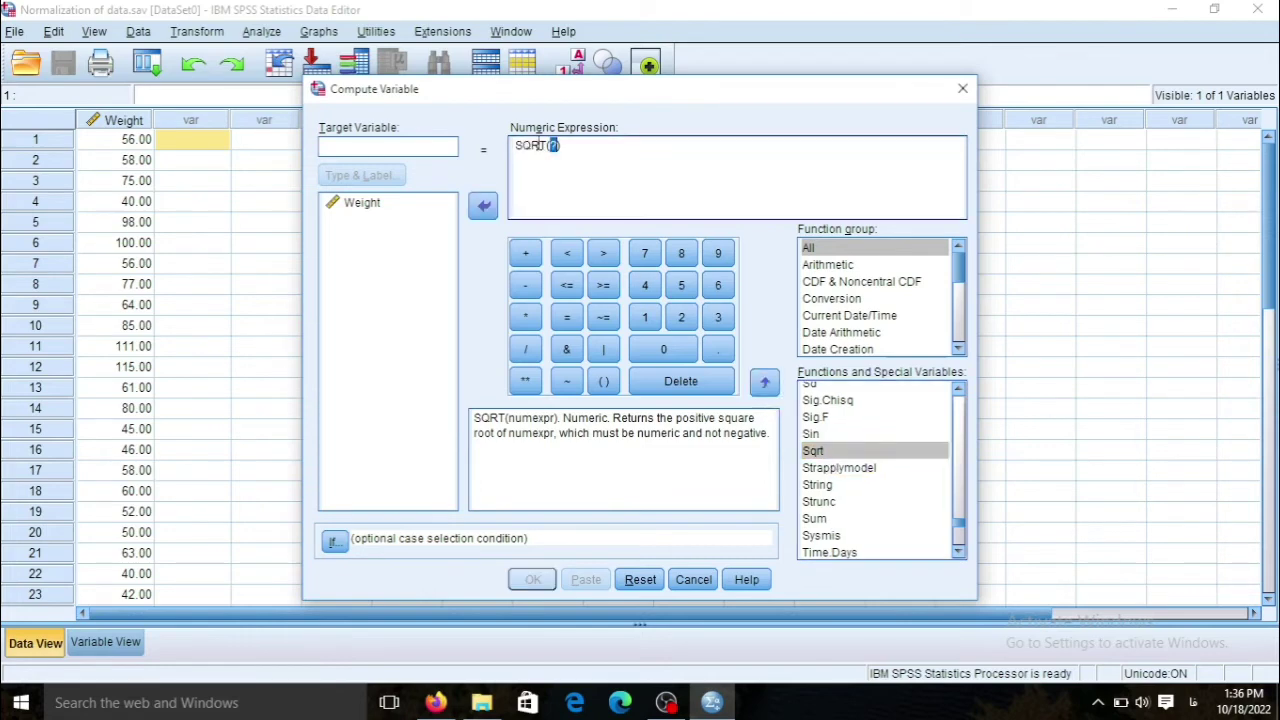
Use the Weight variable as the argument of the SQRT function in the numeric expression
left_click(366, 204)
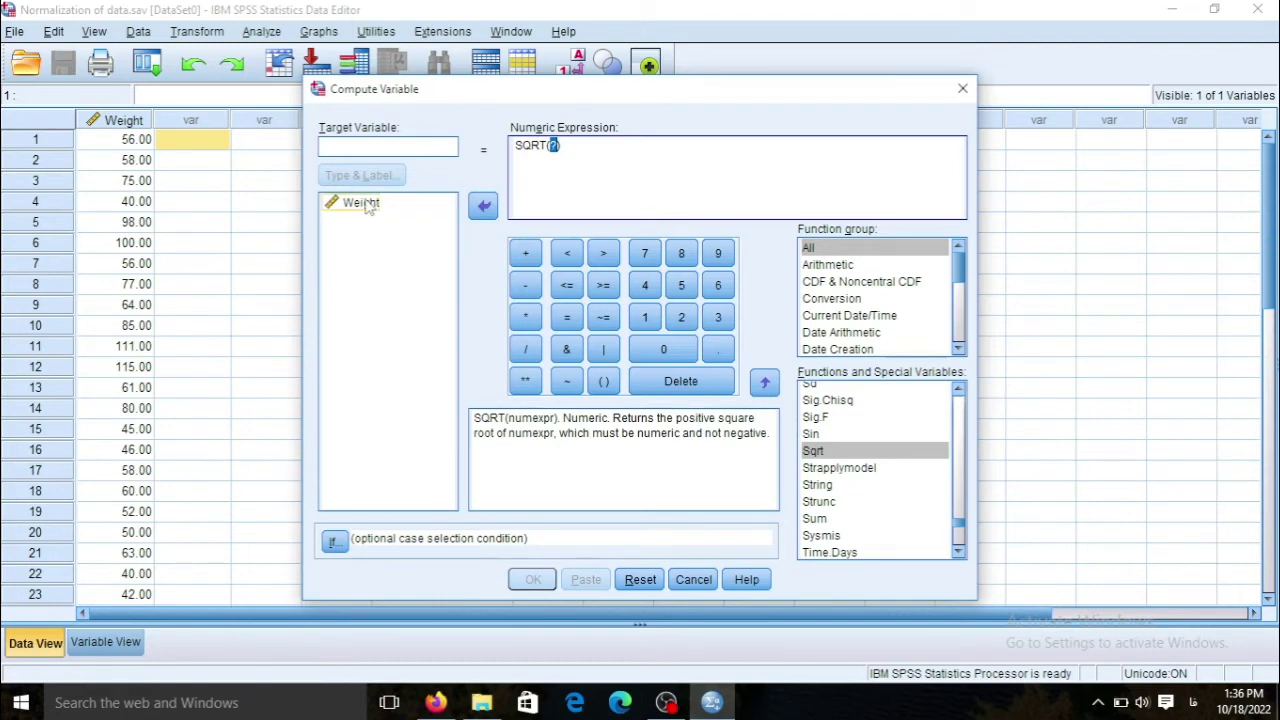
left_click(366, 203)
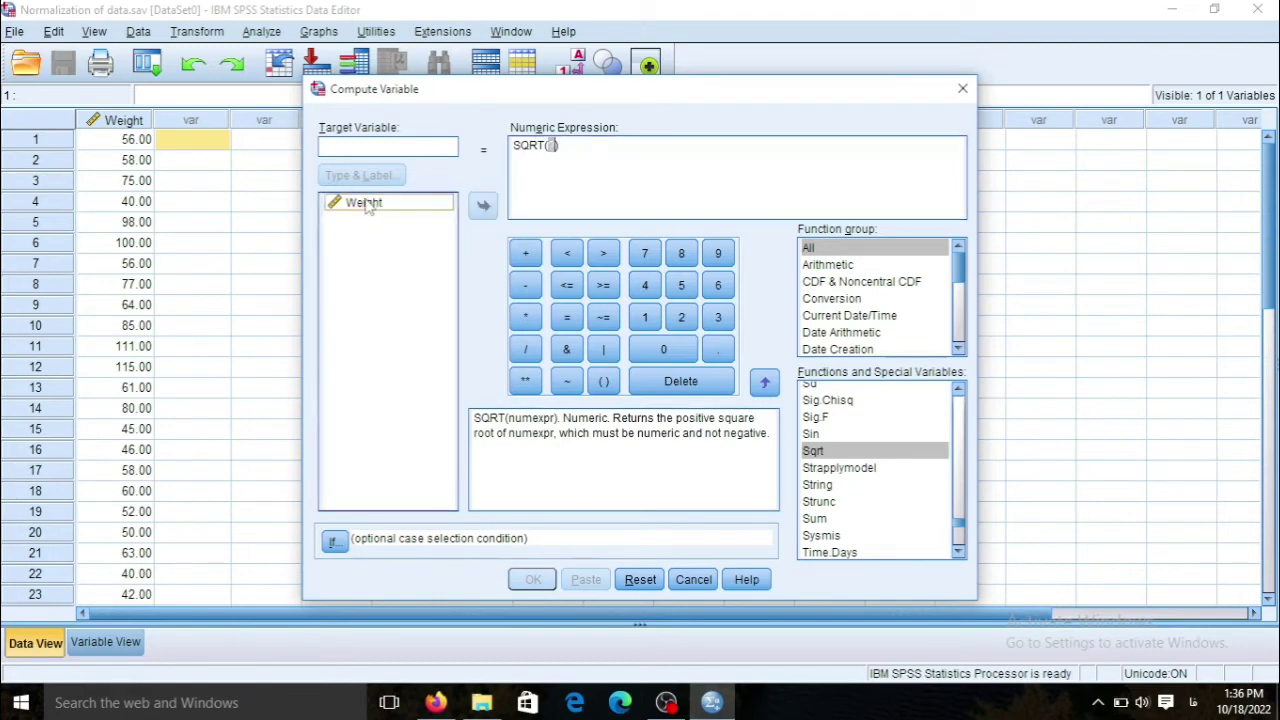
left_click(483, 206)
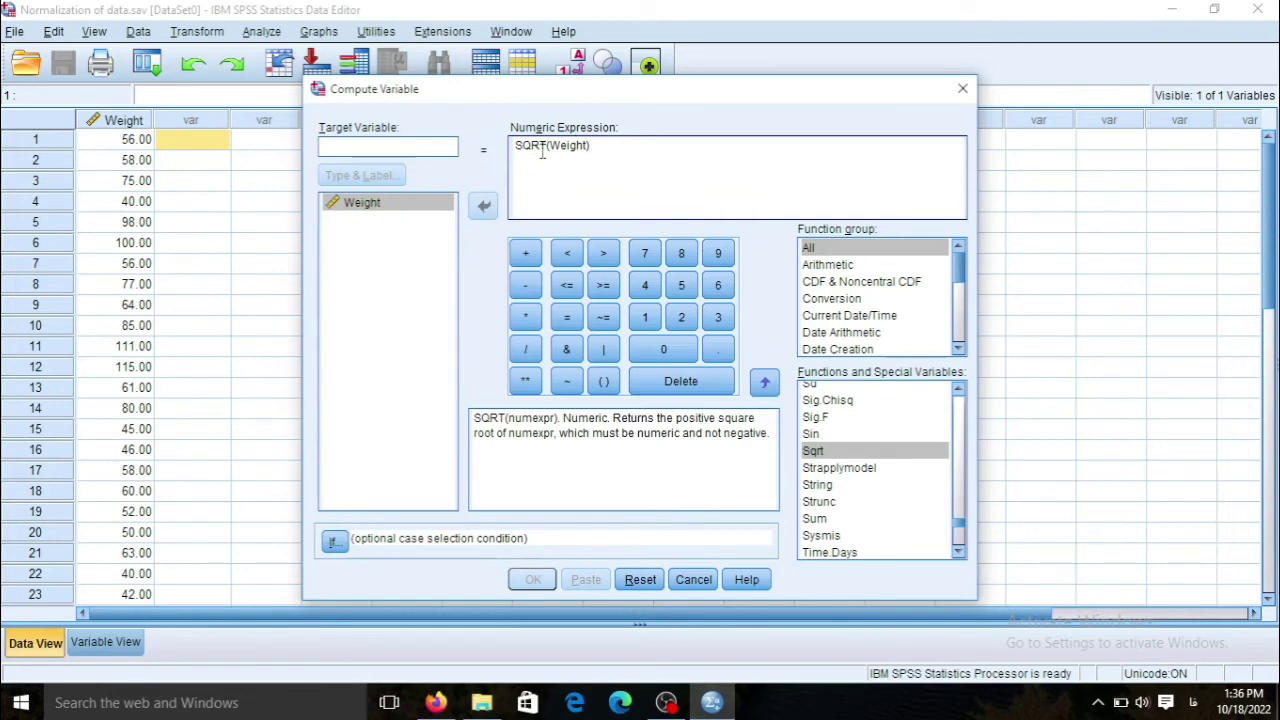
Name the target variable SQRT and run the Compute Variable transformation
left_click(427, 143)
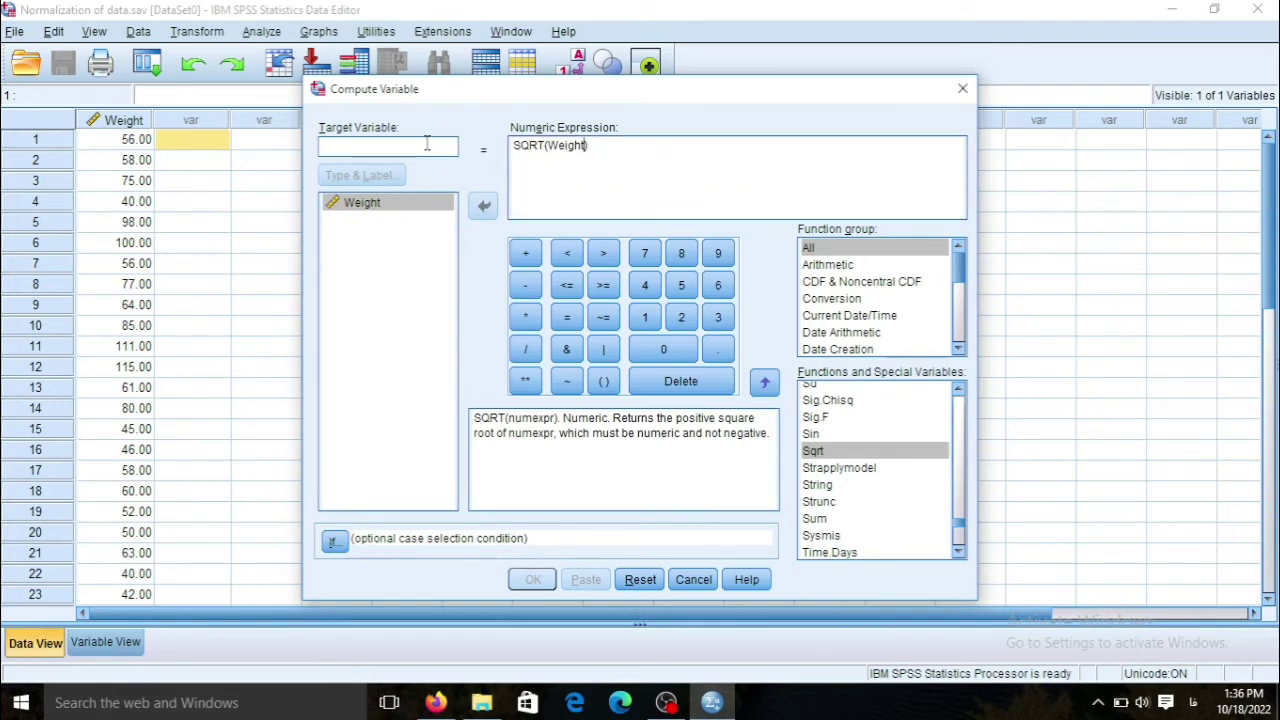
type("سض")
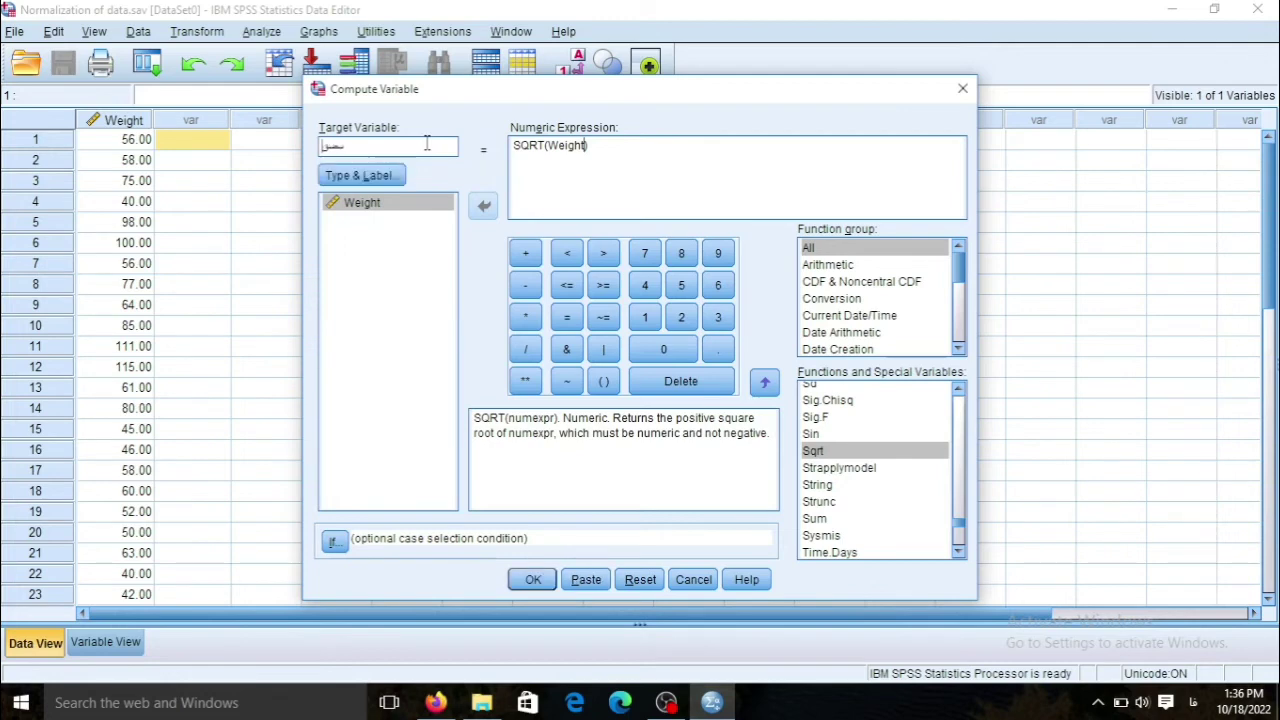
key("BackSpace")
key("BackSpace")
key("BackSpace")
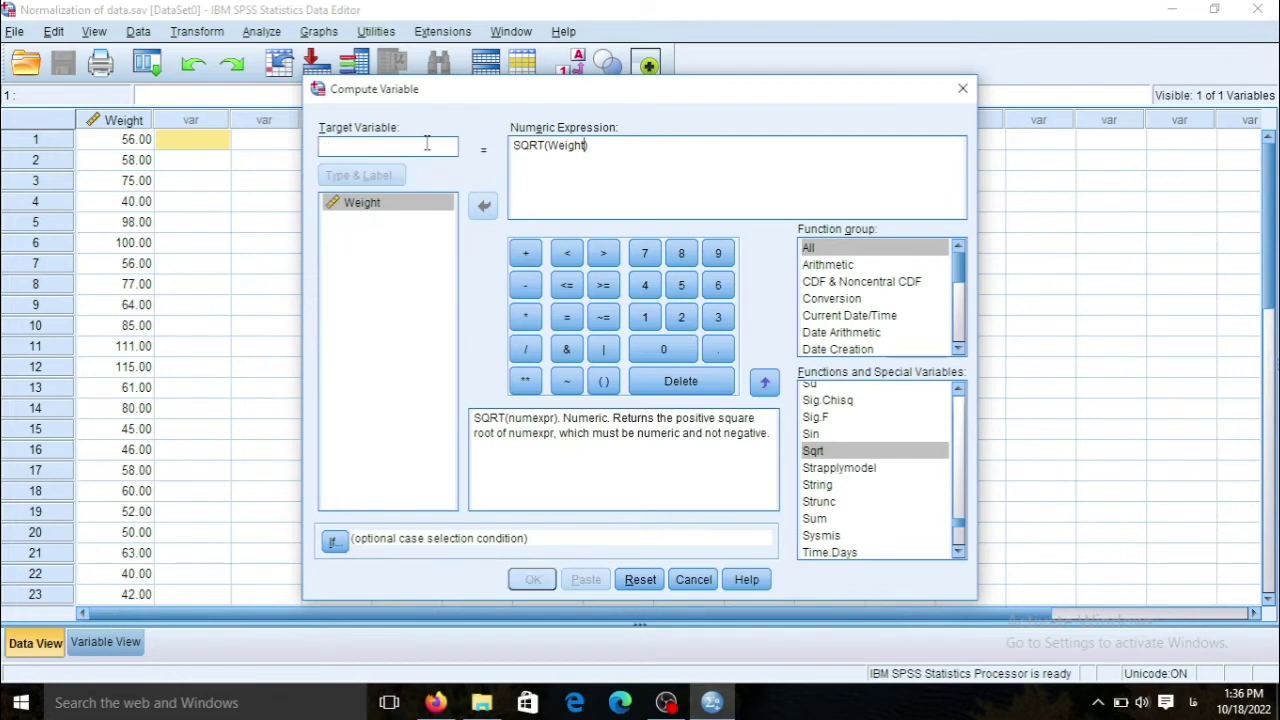
key("alt+shift")
type("SQRT")
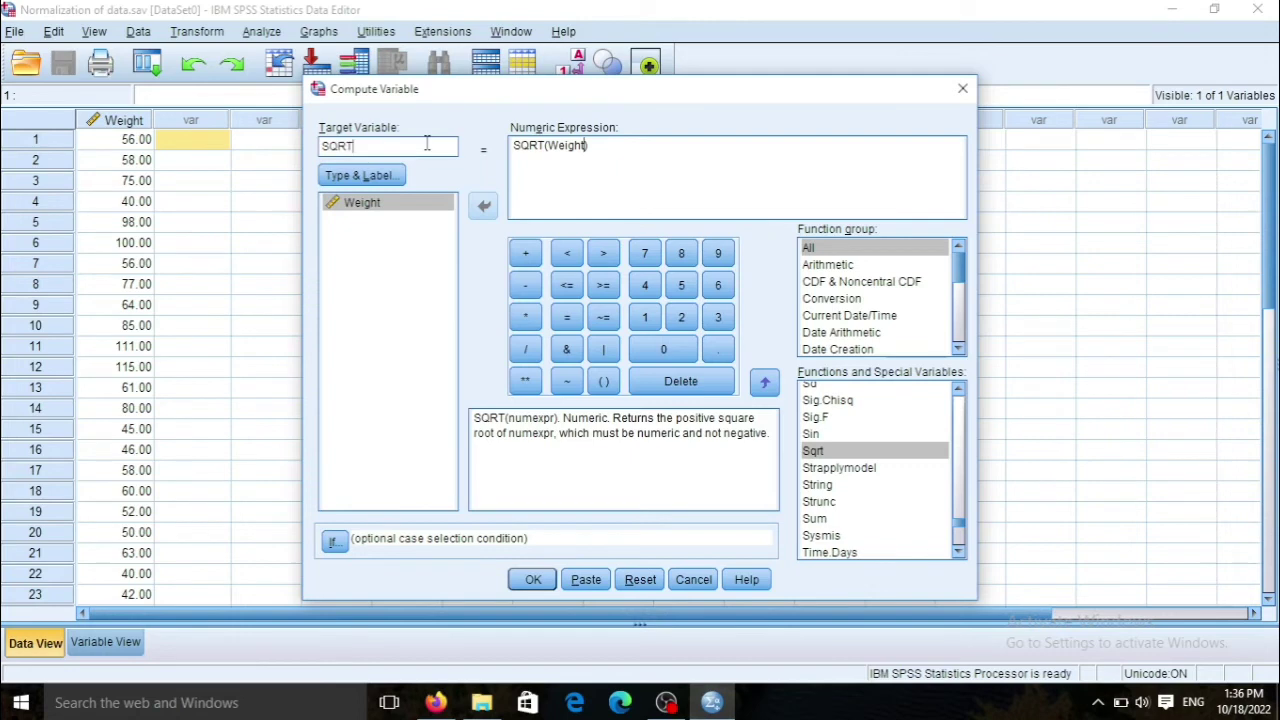
left_click(533, 580)
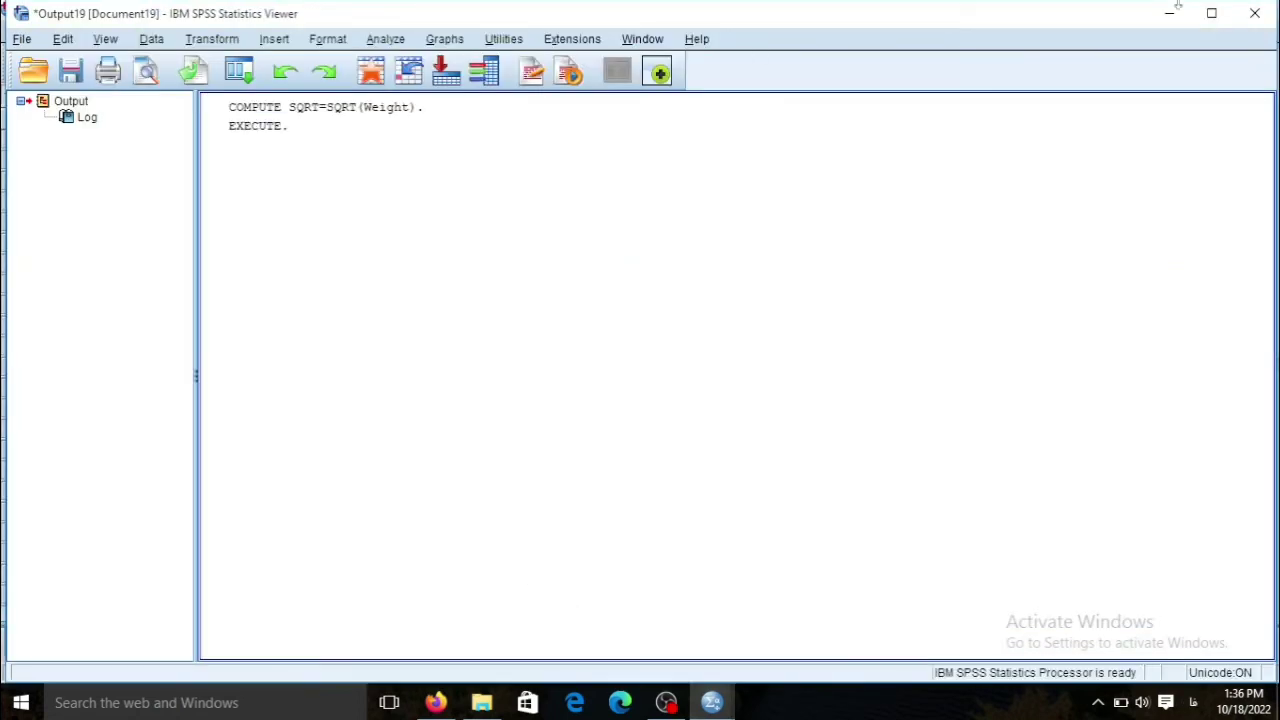
Close the output log without saving it and select the SQRT column in the data
left_click(1256, 14)
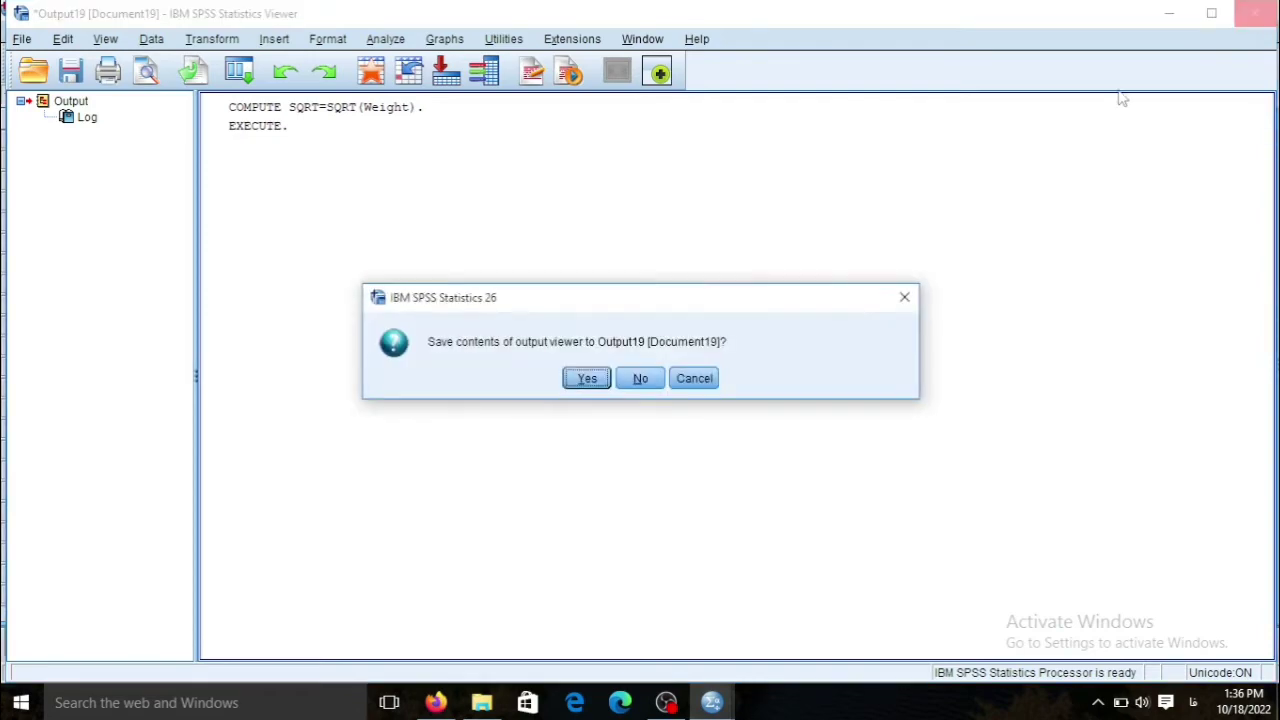
left_click(640, 390)
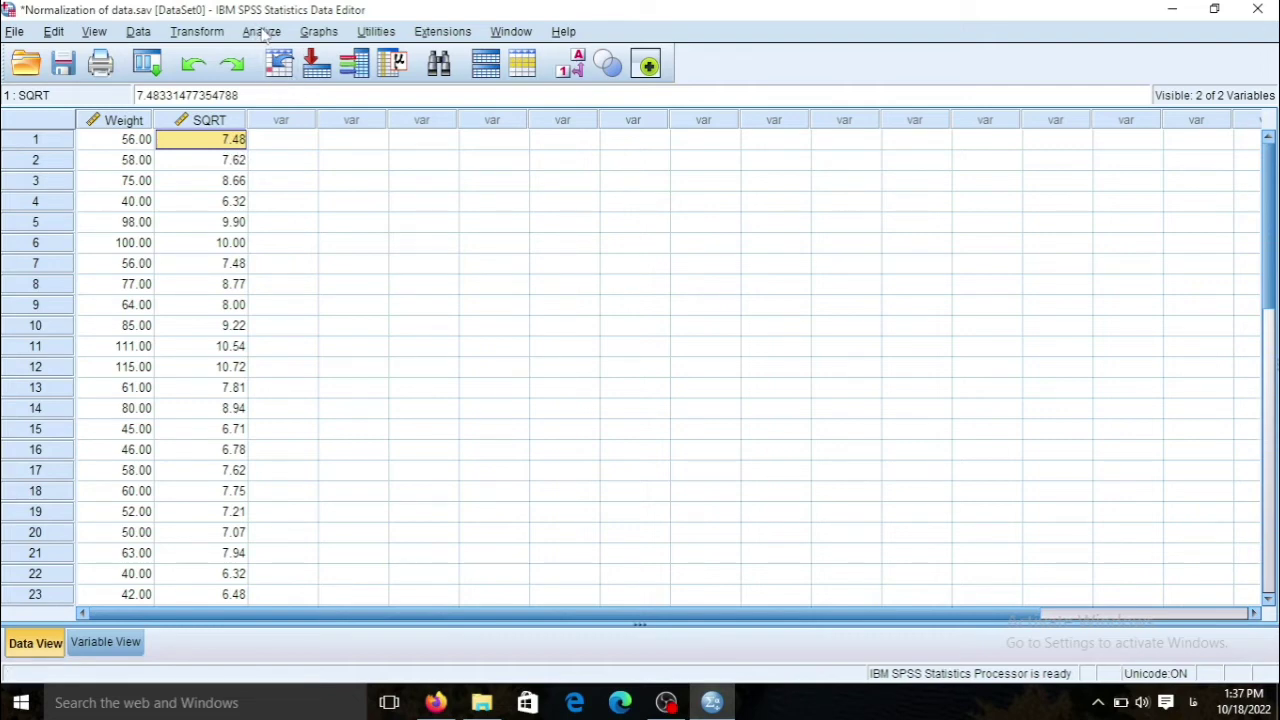
left_click(278, 186)
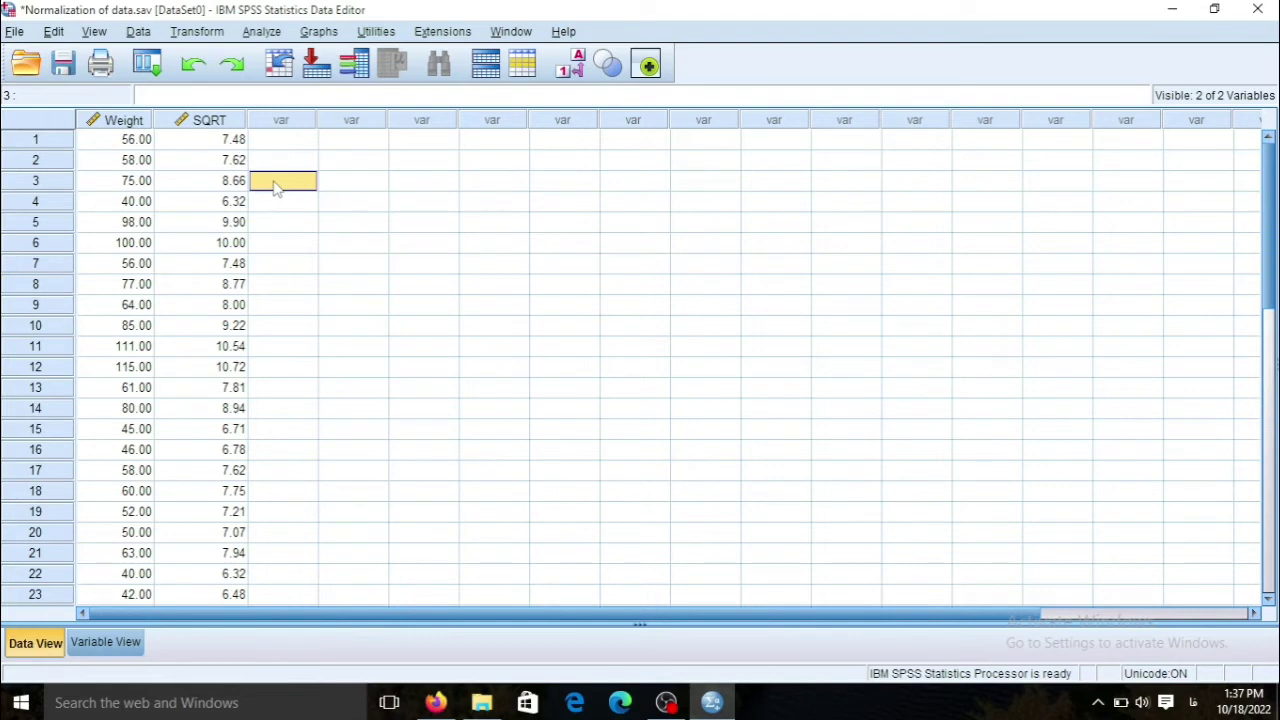
left_click(214, 125)
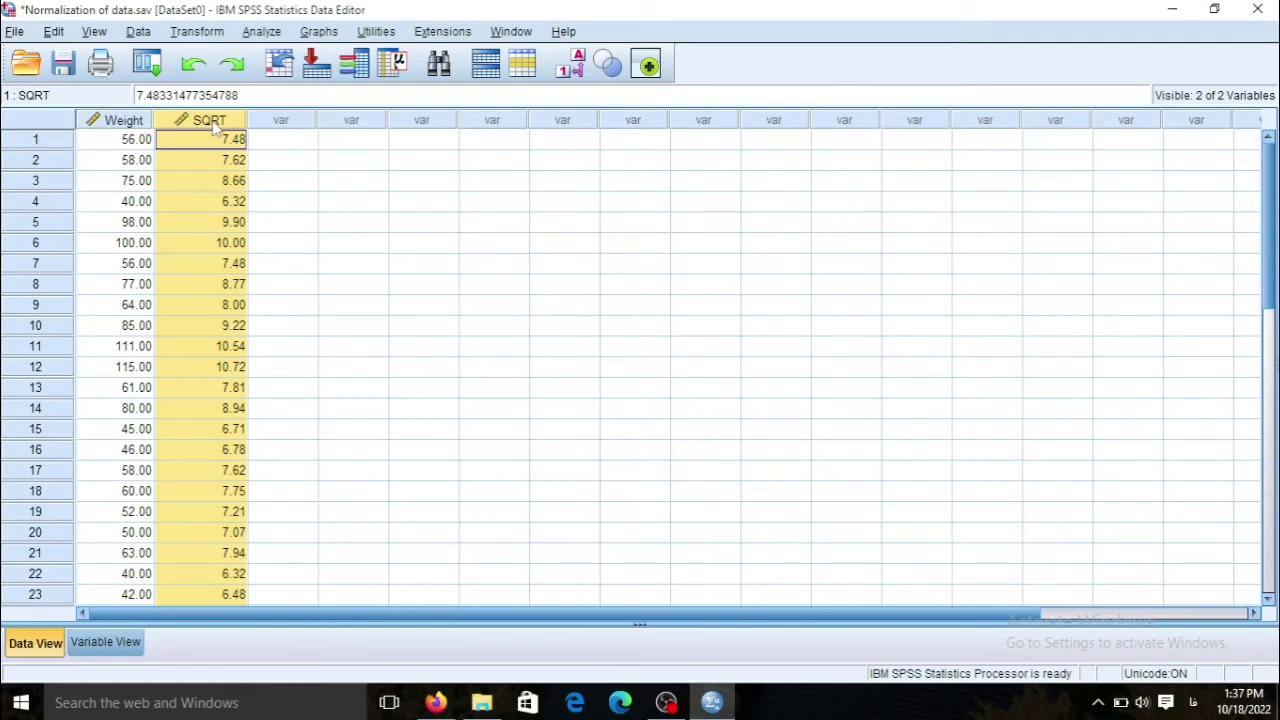
Run the Explore analysis with SQRT replacing Weight as the dependent variable
left_click(261, 32)
mouse_move(300, 170)
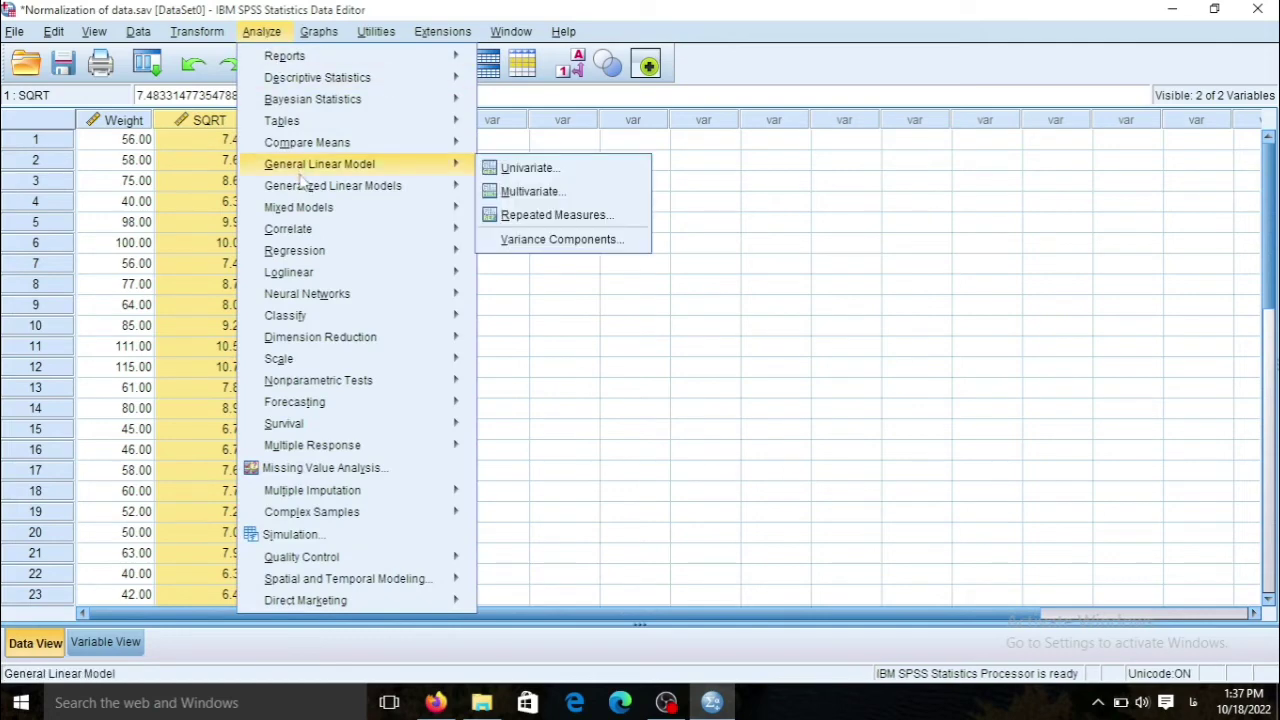
mouse_move(390, 88)
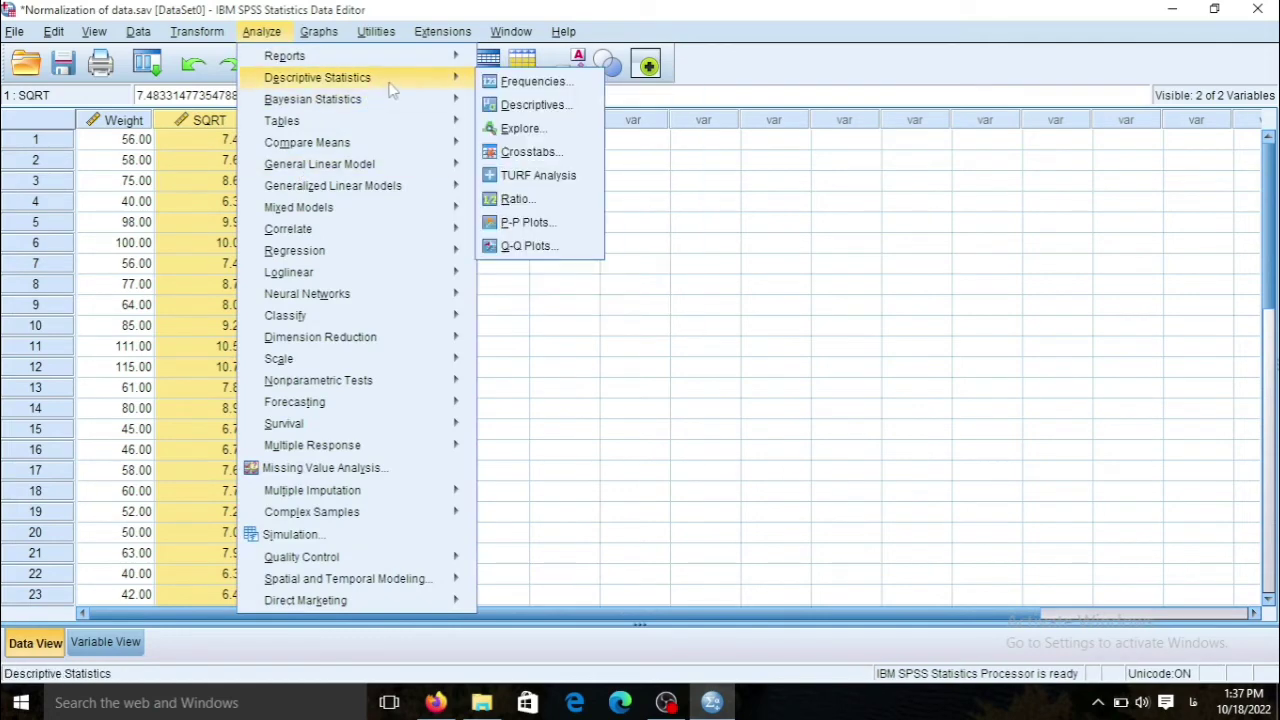
left_click(512, 133)
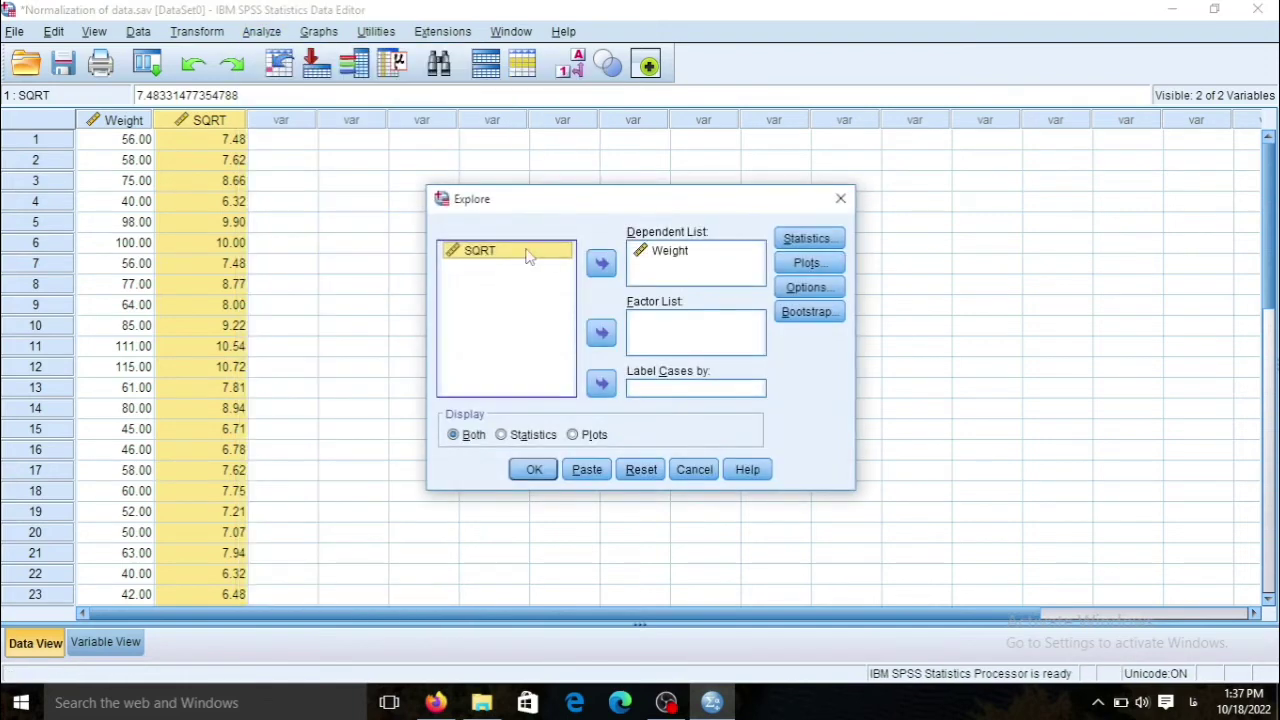
left_click(660, 257)
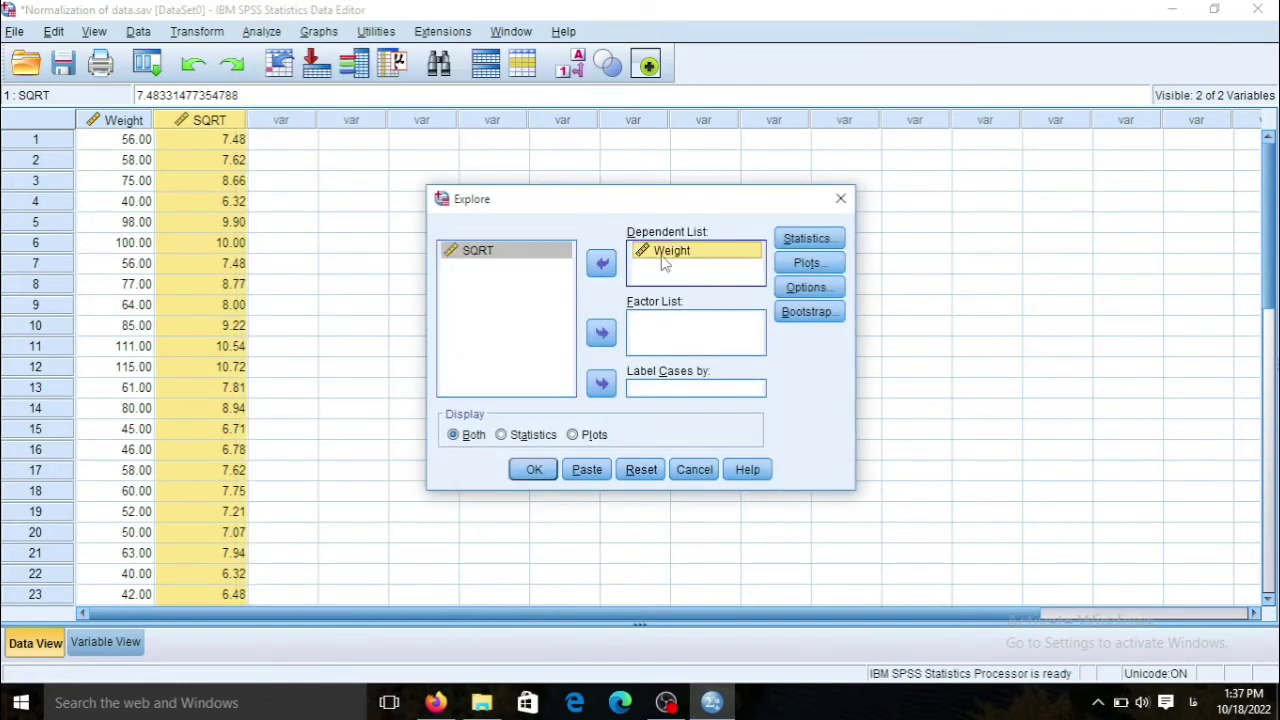
left_click(603, 265)
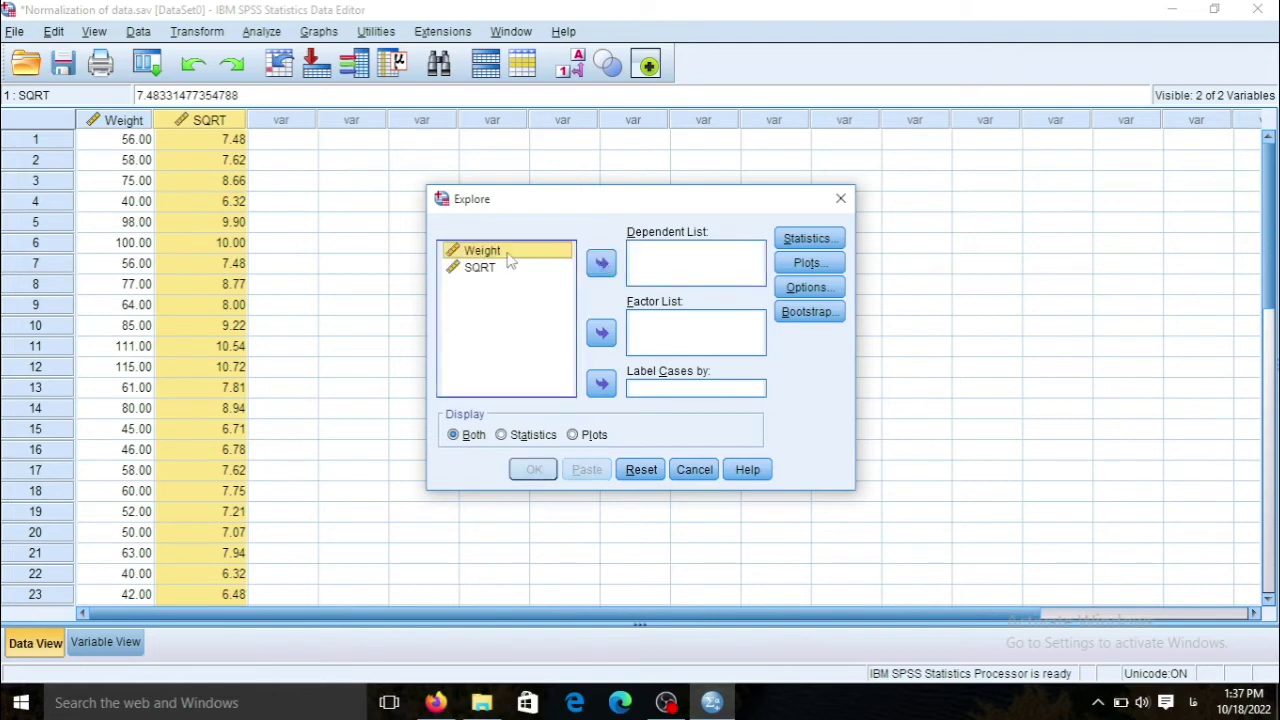
left_click(489, 270)
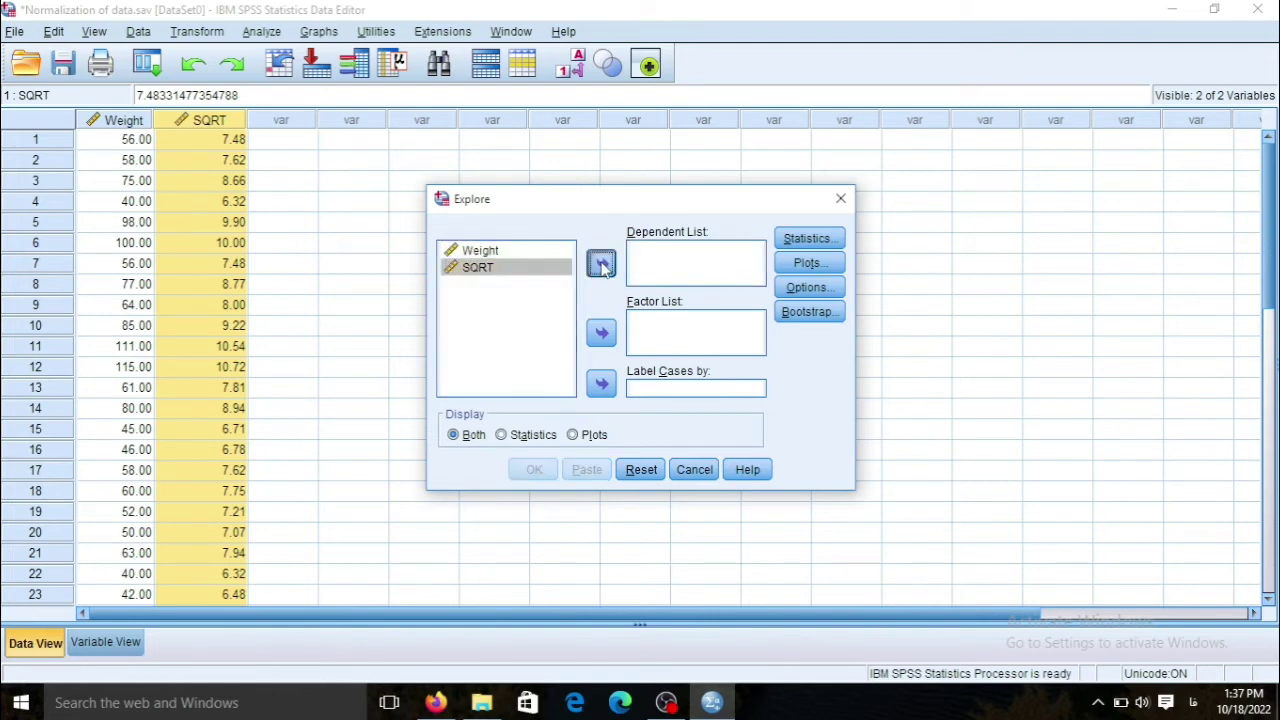
left_click(601, 263)
left_click(538, 476)
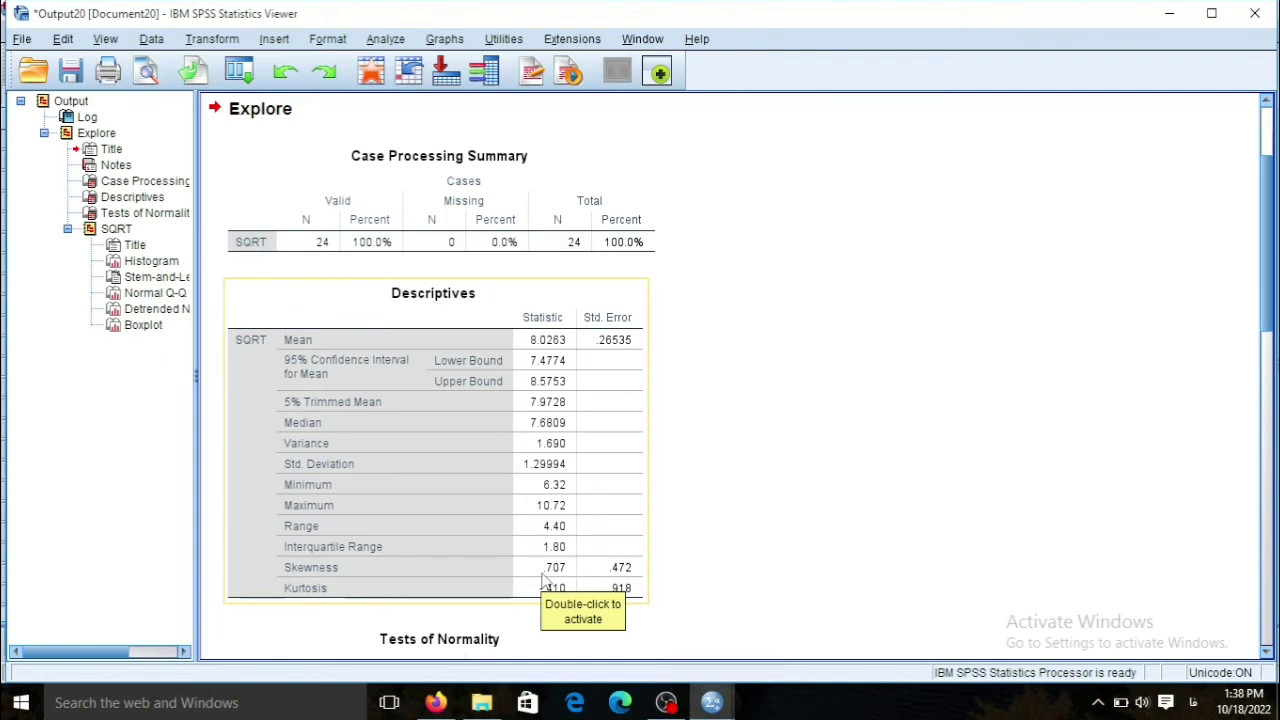
Add a Normal distribution curve with automatic parameters to the SQRT histogram and finish editing the chart
left_click_drag(1270, 264, 1272, 328)
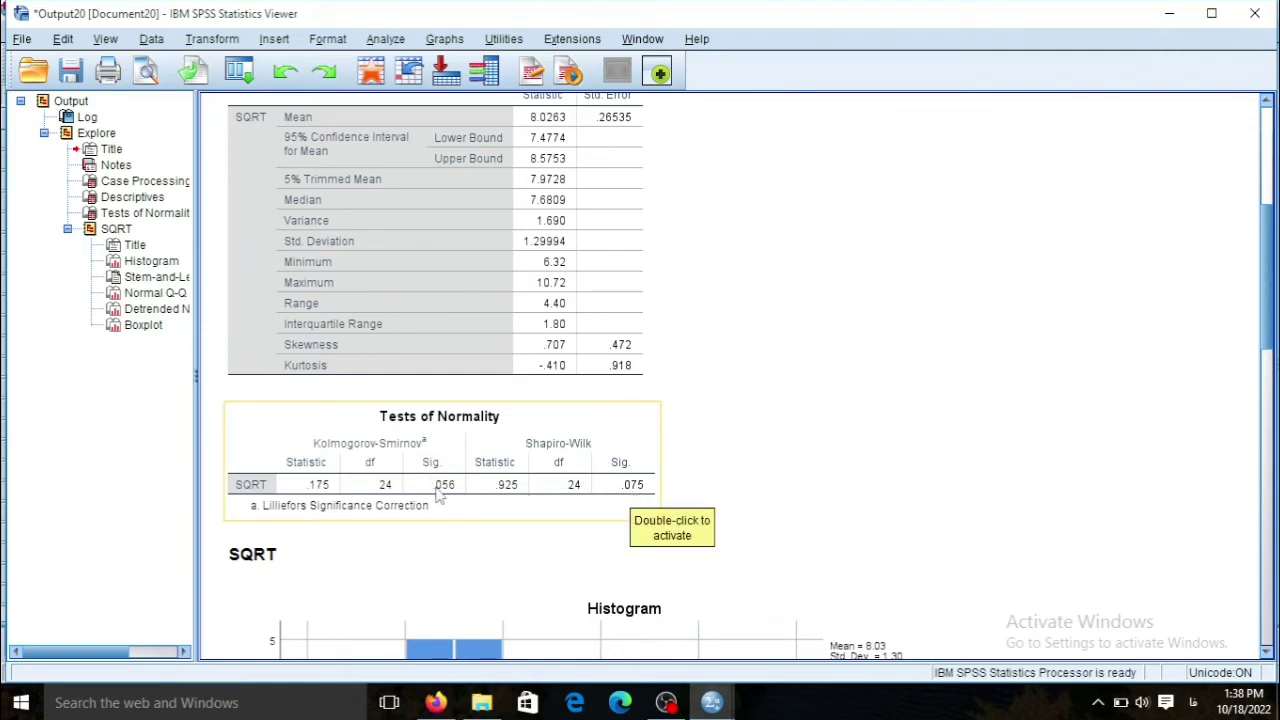
left_click_drag(1270, 212, 1270, 362)
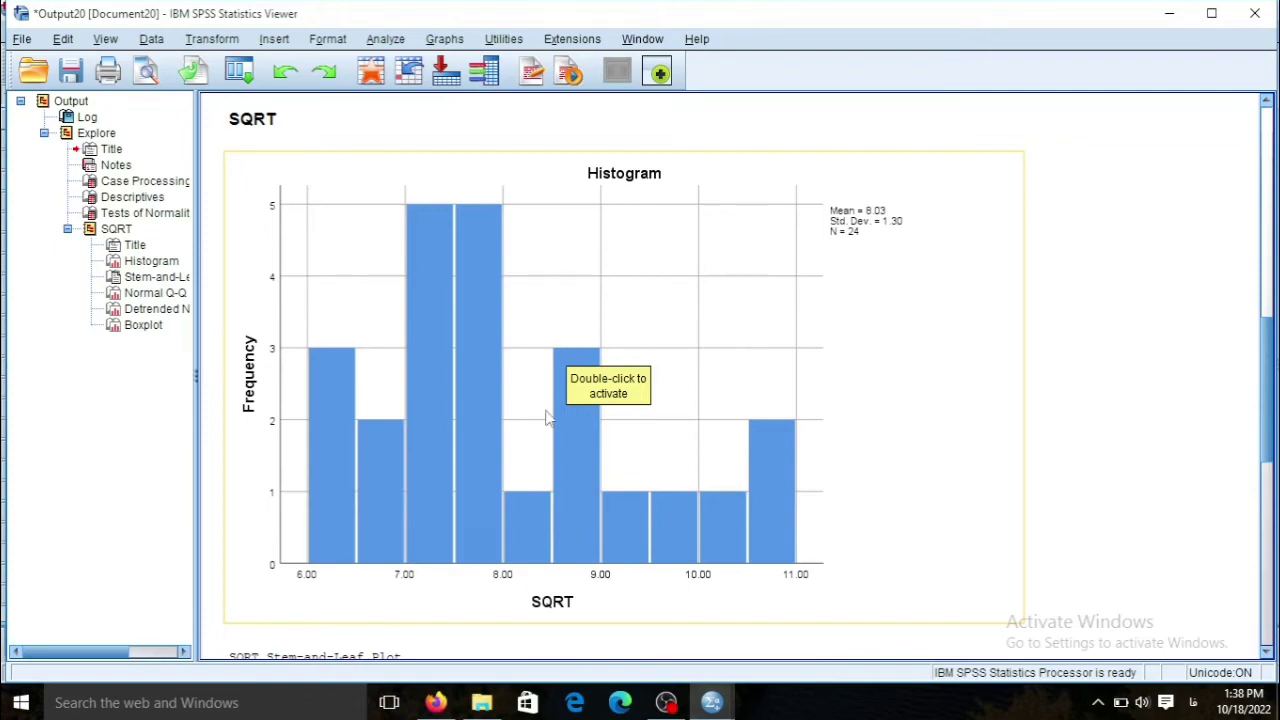
double_click(509, 417)
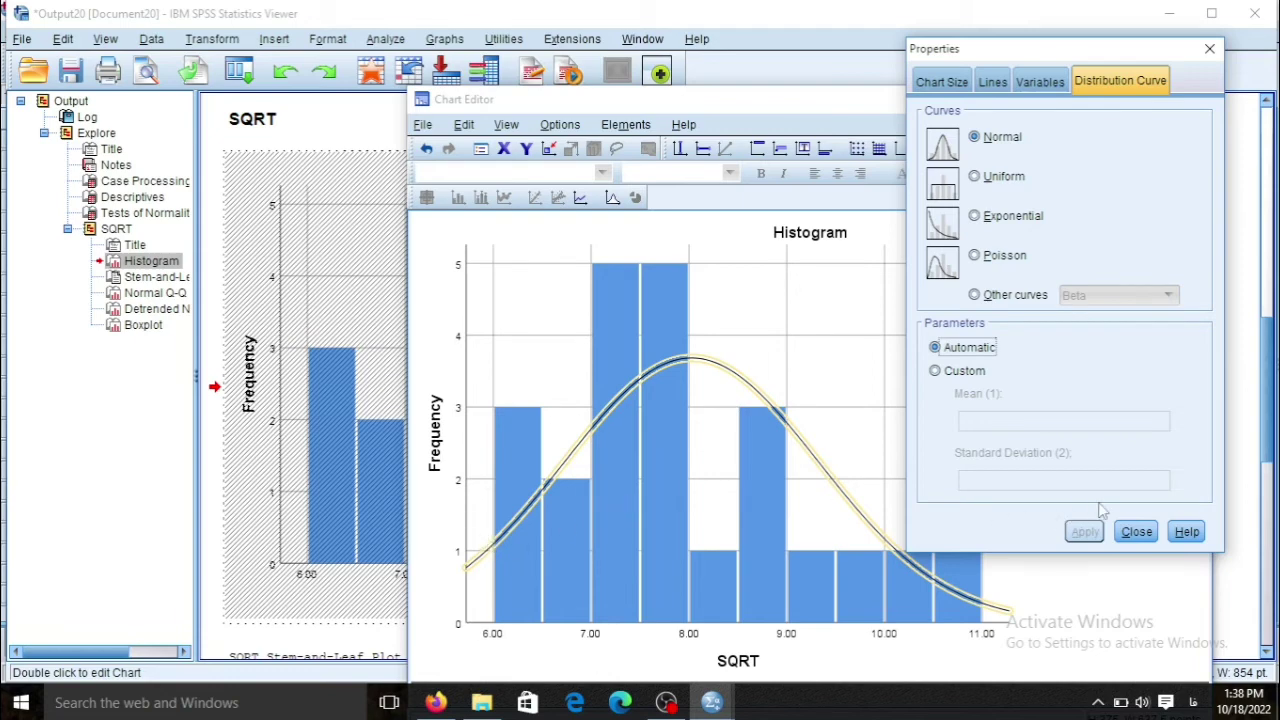
left_click(1138, 532)
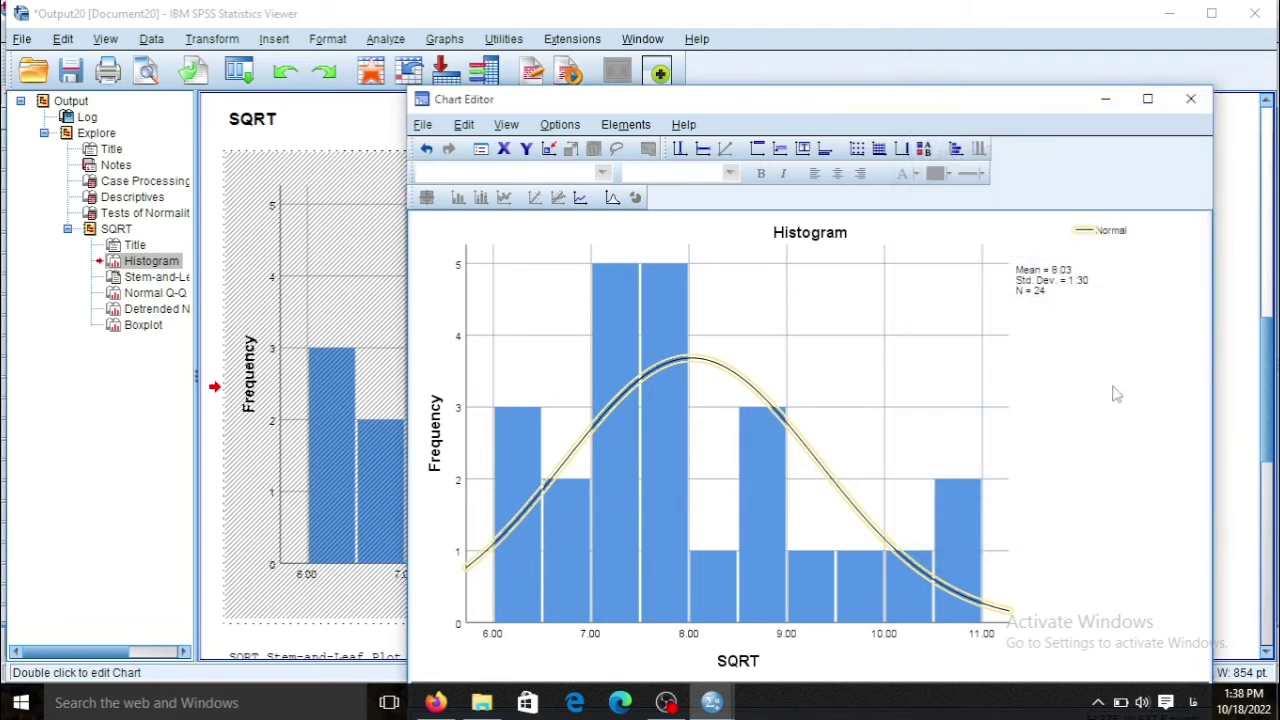
left_click(1190, 104)
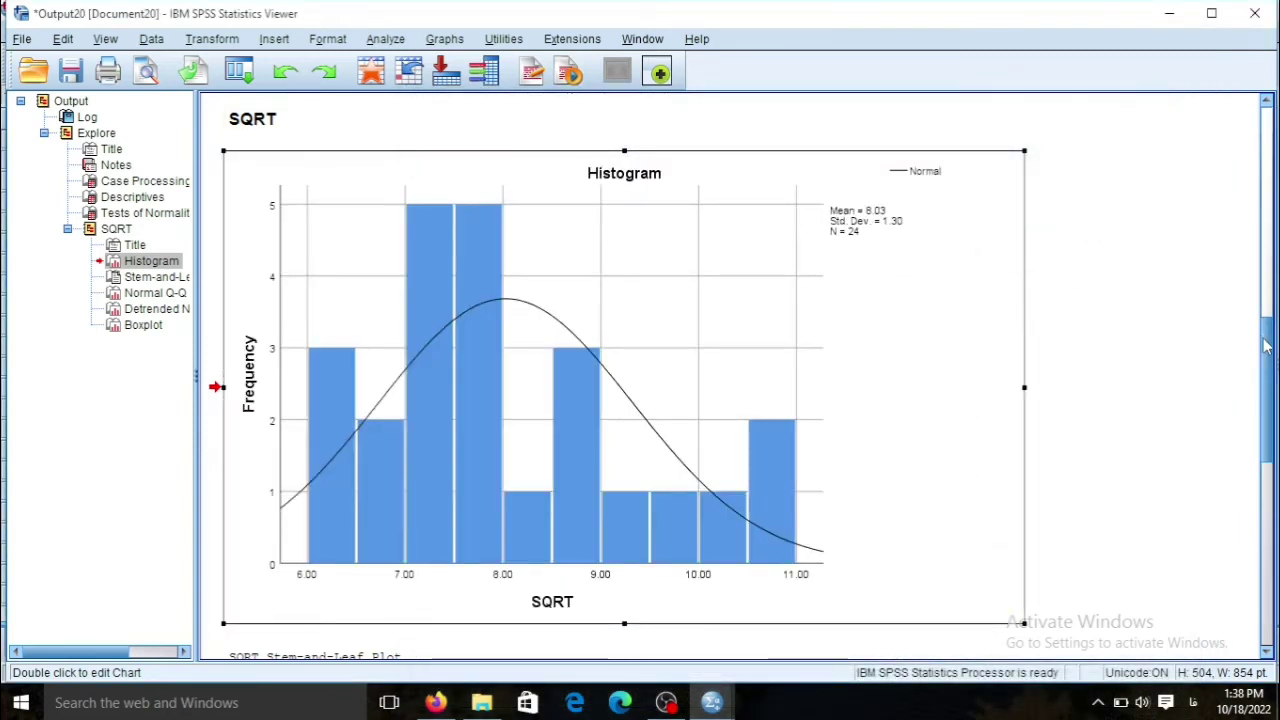
Review the stem-and-leaf plot, normal Q-Q plot and normality tests of SQRT, and close the output without saving it
left_click_drag(1268, 352, 1268, 460)
left_click(586, 460)
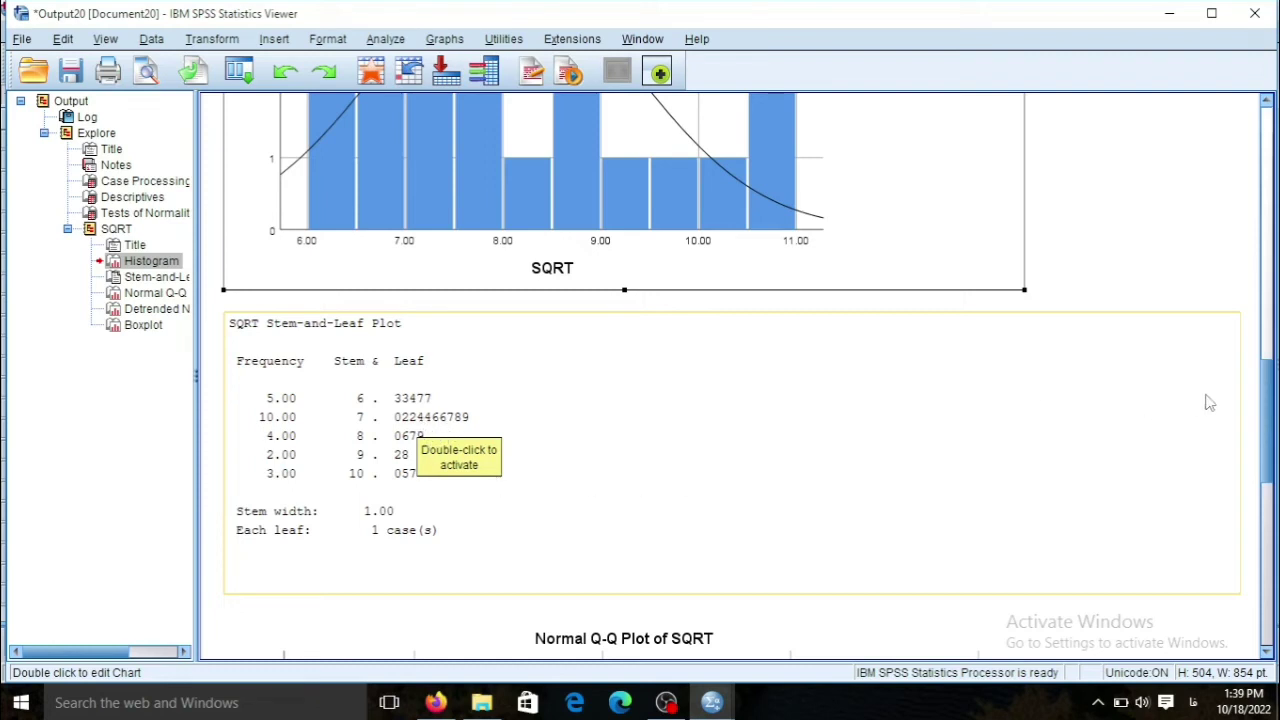
left_click_drag(1268, 380, 1268, 465)
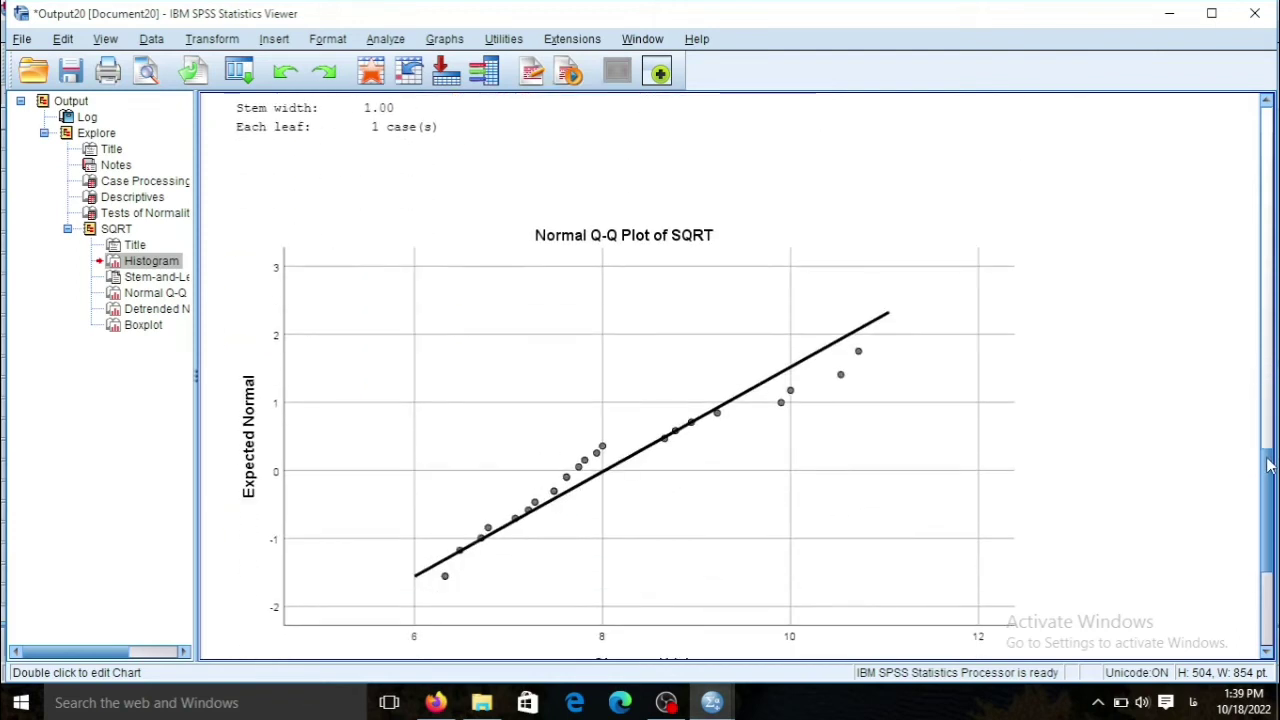
scroll(1268, 465, "down", 1)
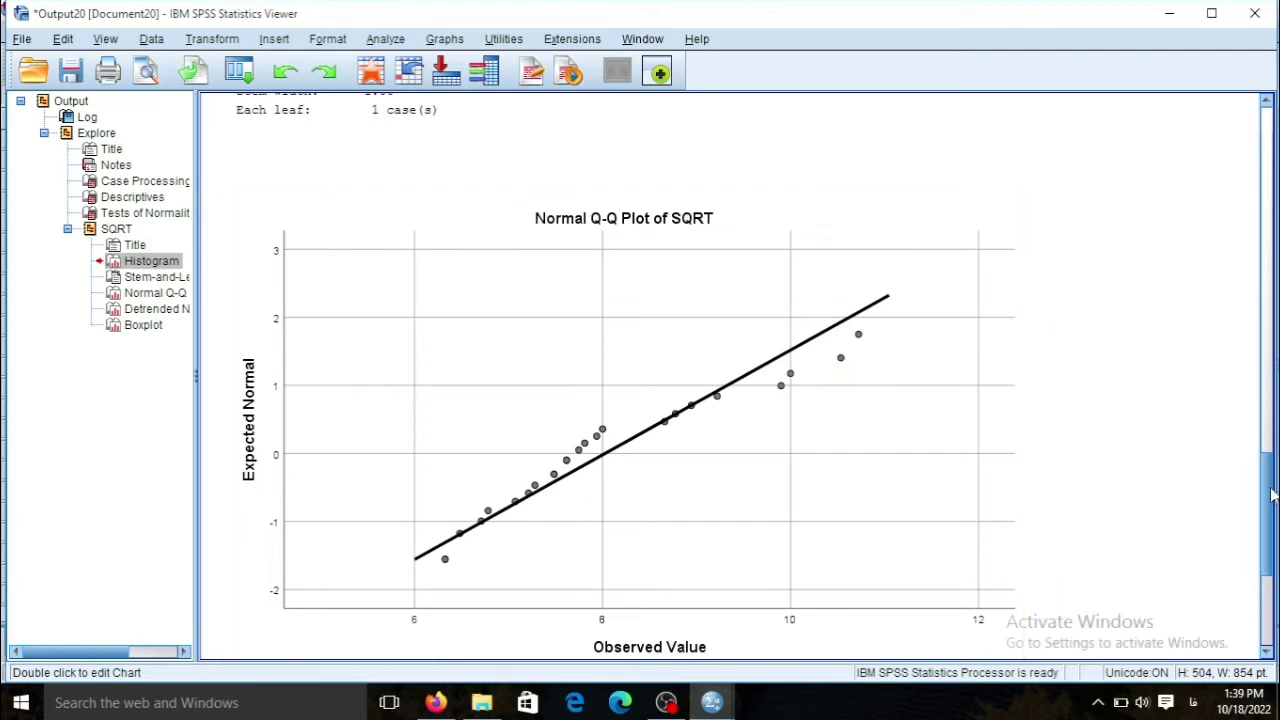
left_click_drag(1270, 495, 1262, 240)
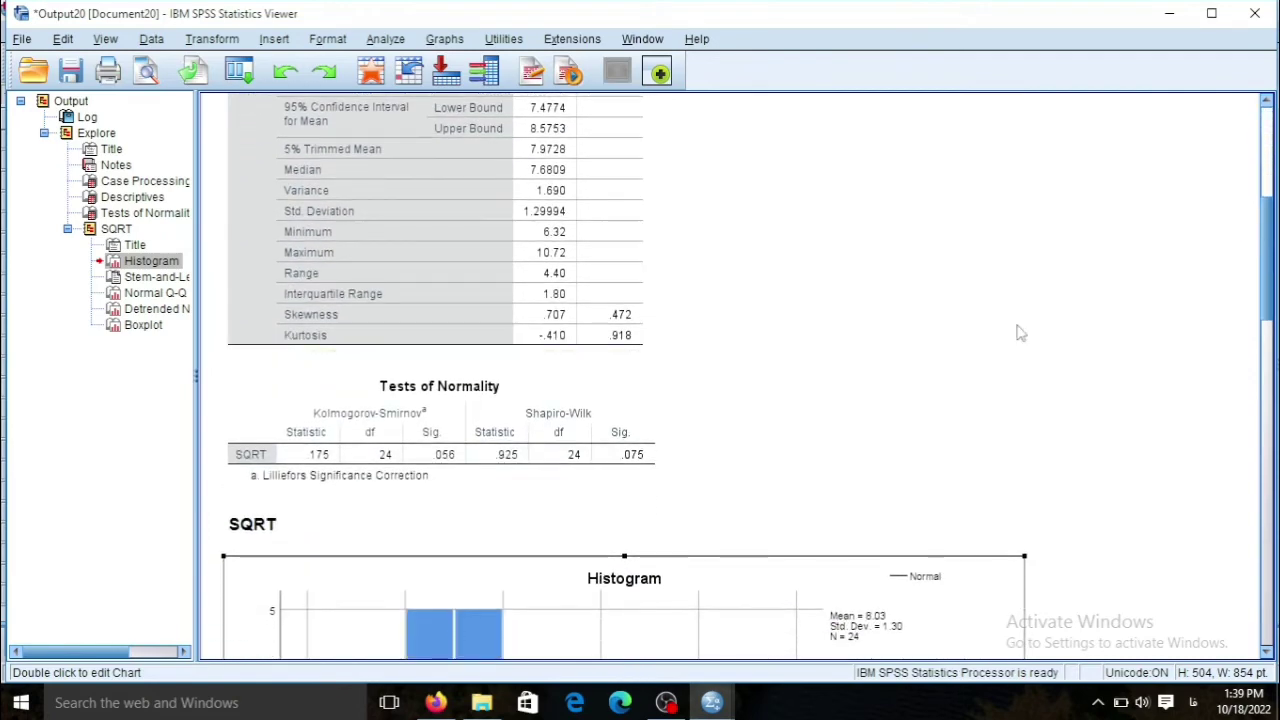
mouse_move(1271, 242)
left_mouse_down()
mouse_move(1270, 293)
mouse_move(1267, 252)
left_mouse_up()
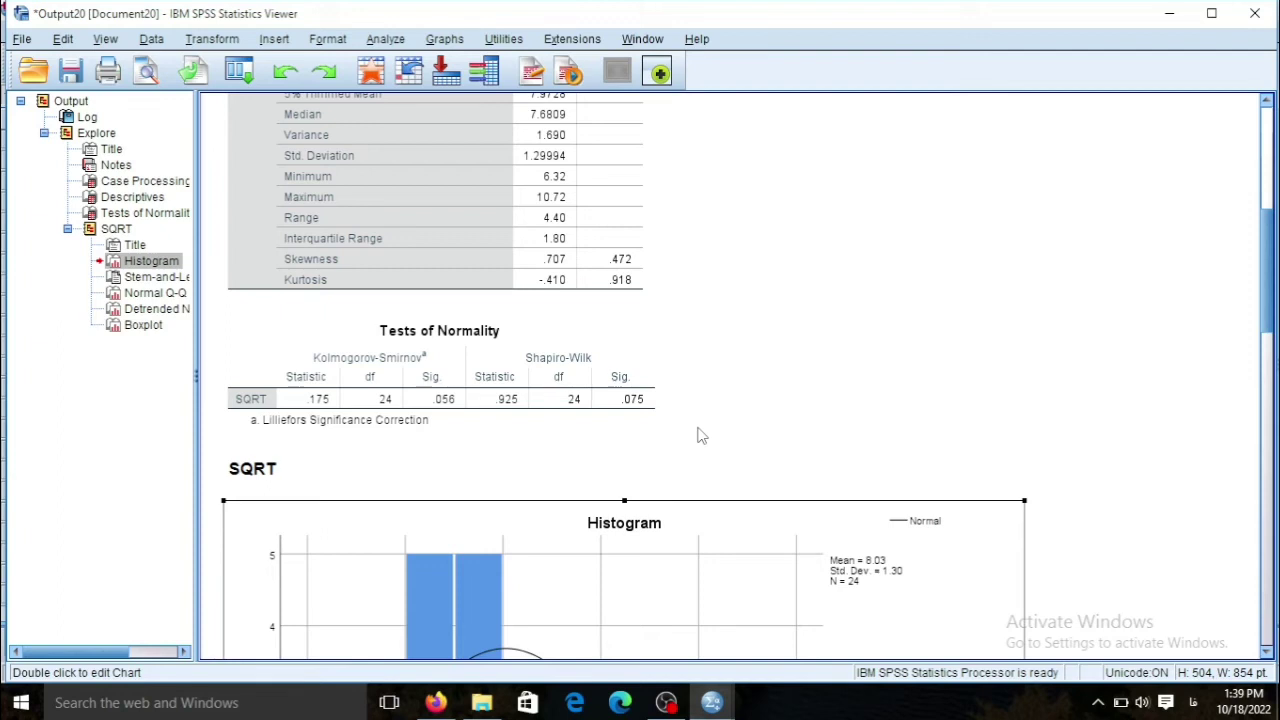
left_click(1254, 13)
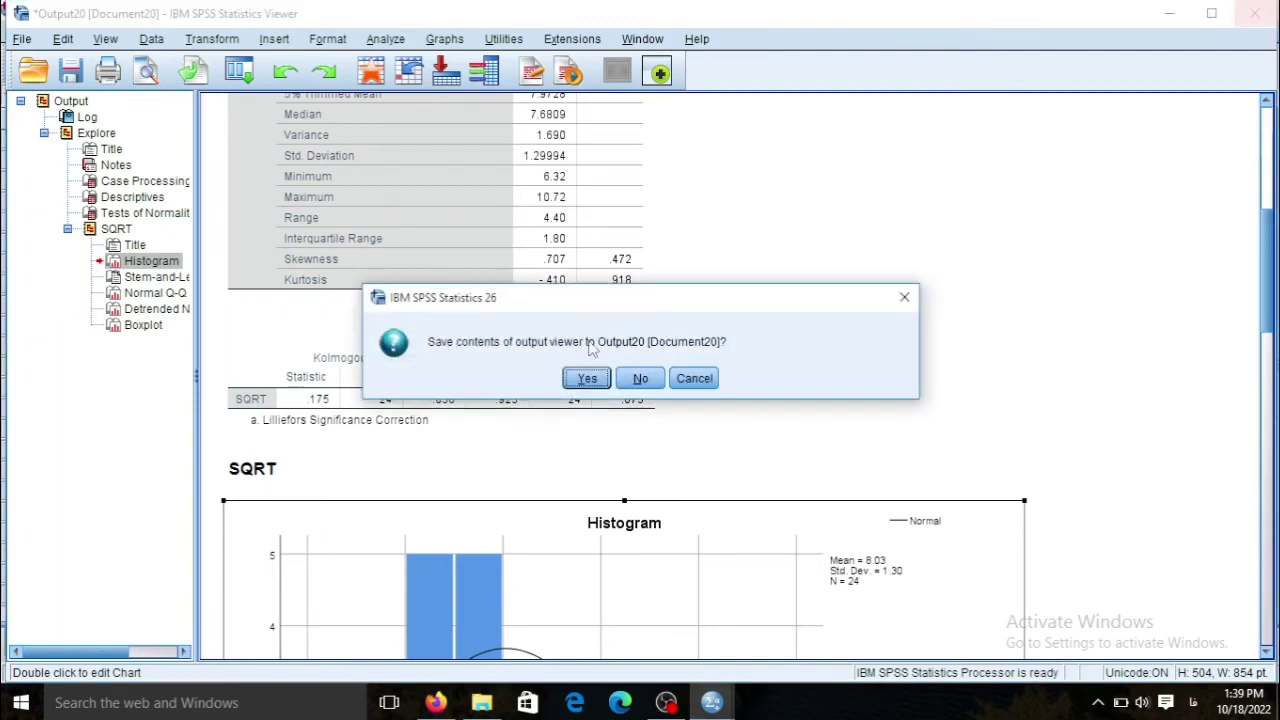
left_click(640, 378)
Start another Compute Variable transformation and clear the existing SQRT(Weight) numeric expression
left_click(288, 145)
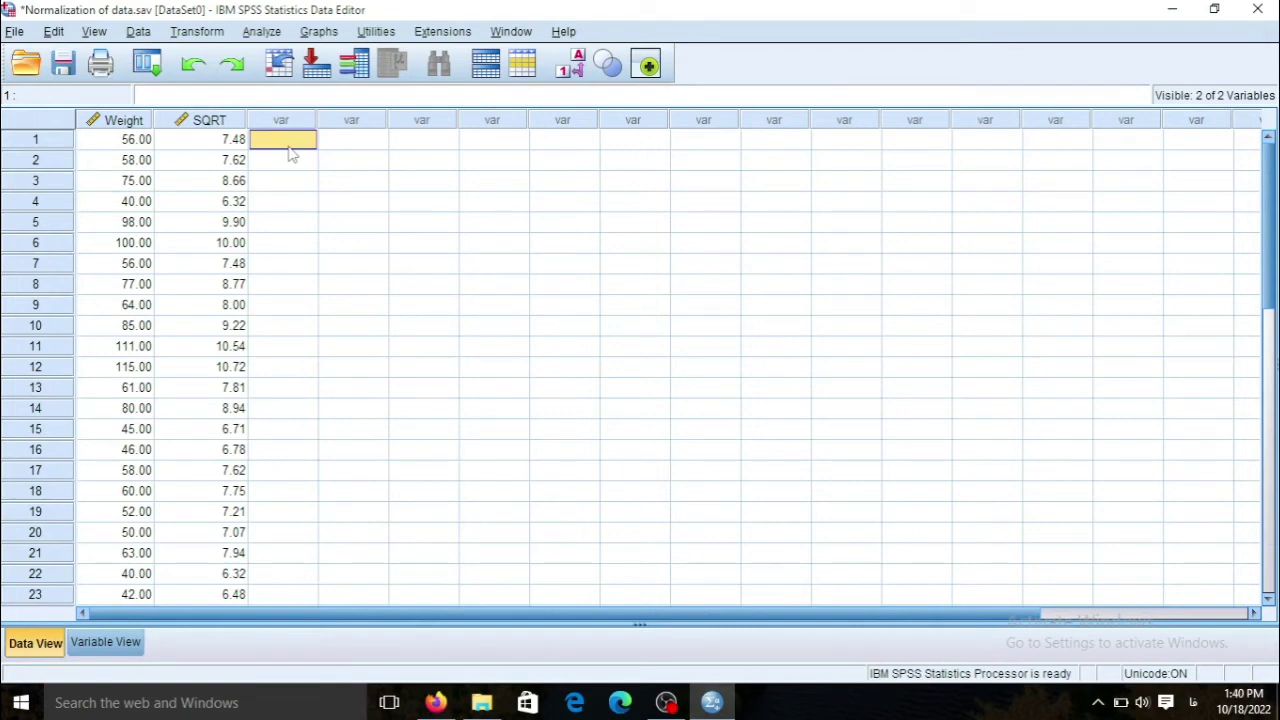
left_click(262, 32)
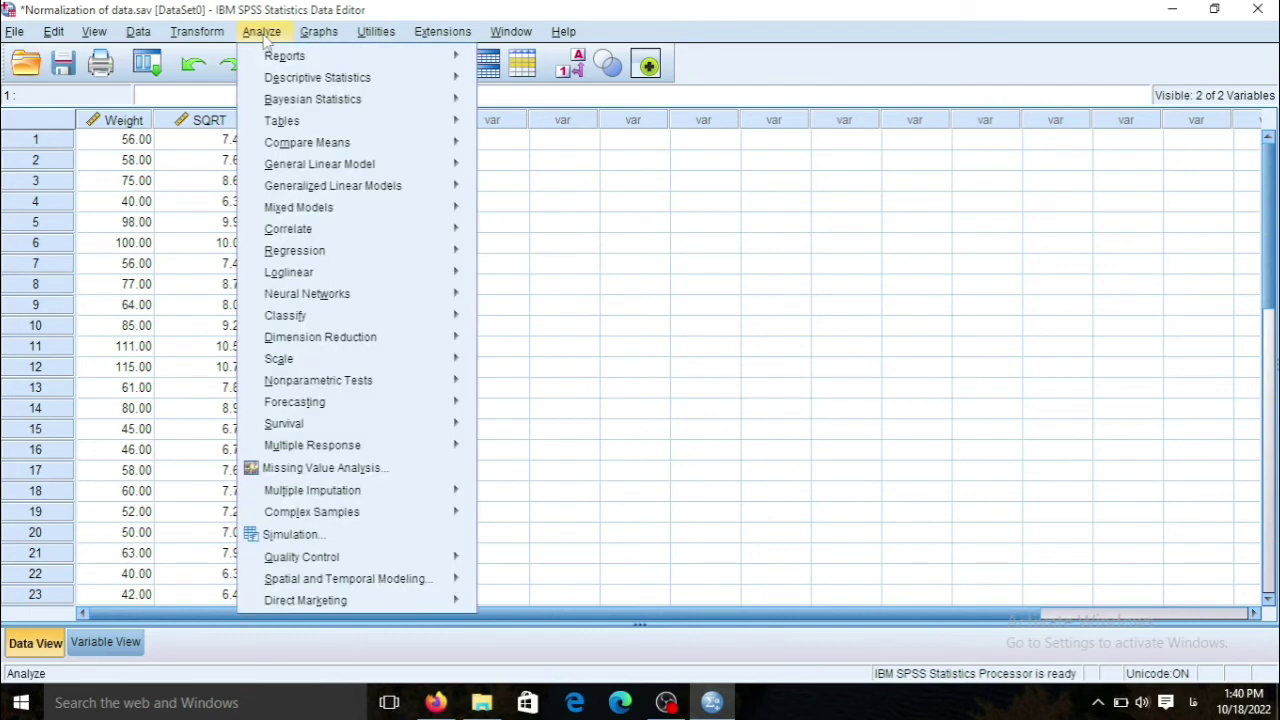
left_click(204, 34)
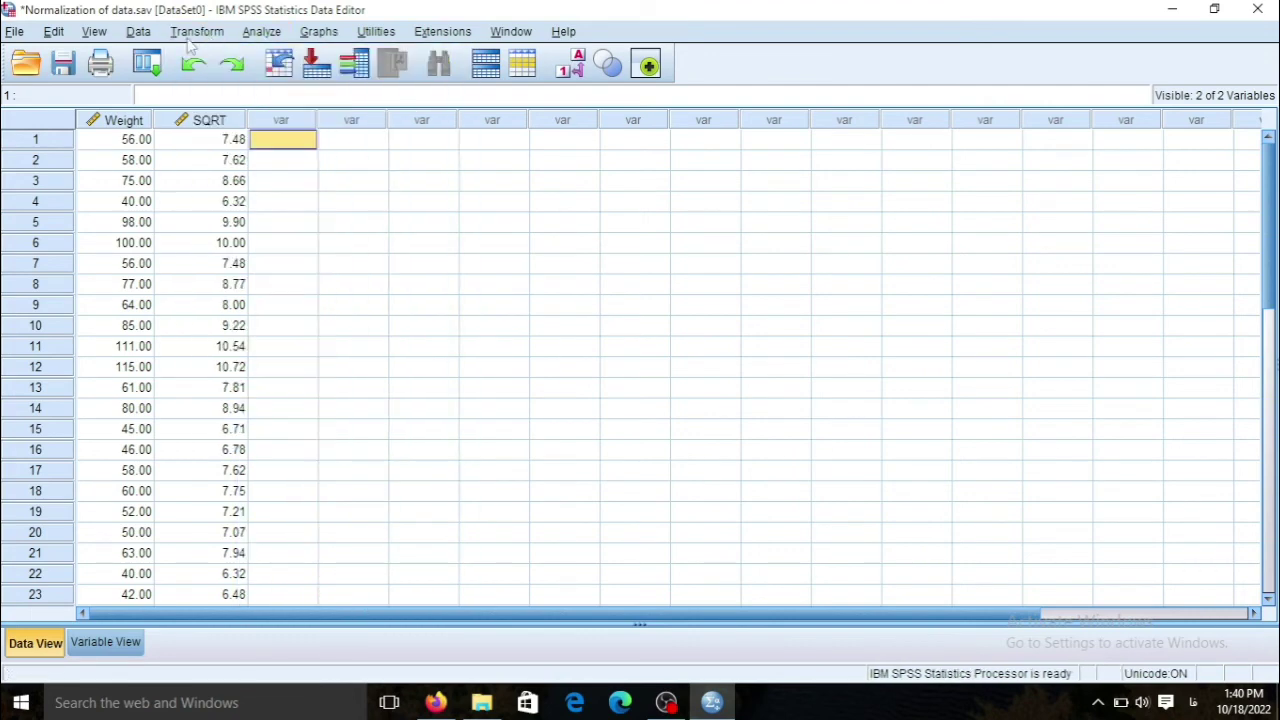
left_click(193, 38)
left_click(199, 64)
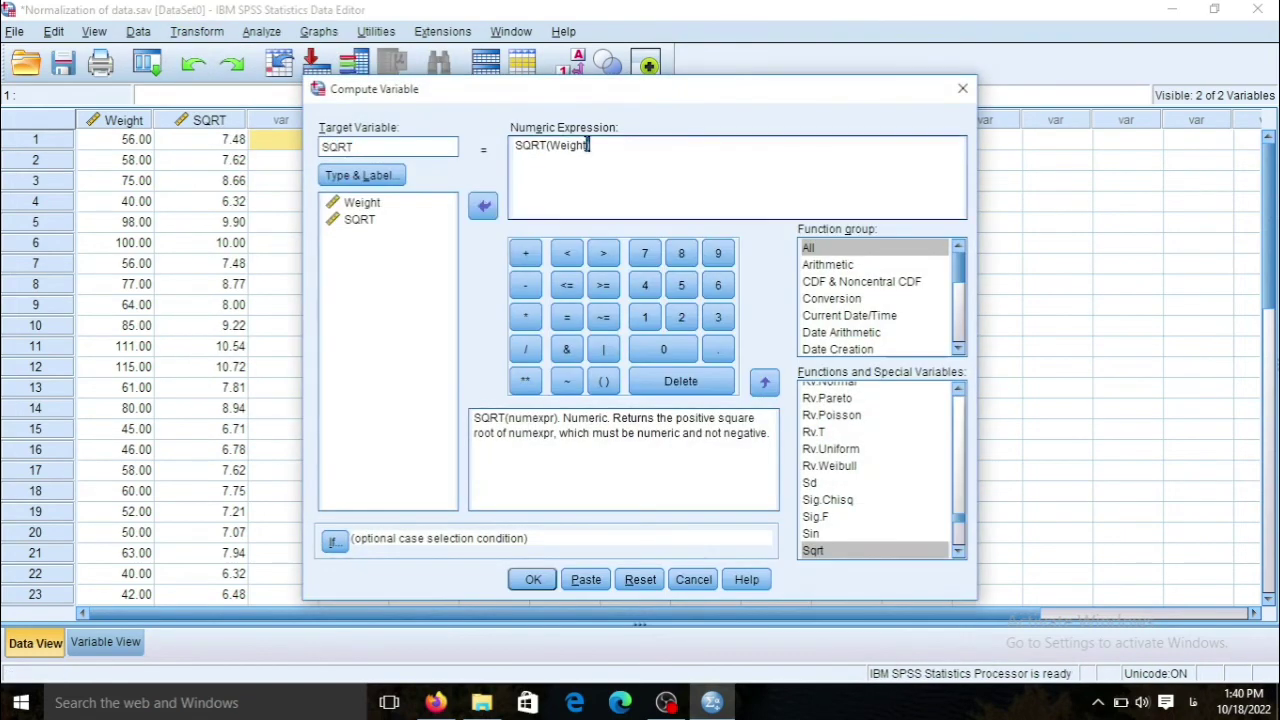
left_click_drag(589, 145, 514, 146)
key("BackSpace")
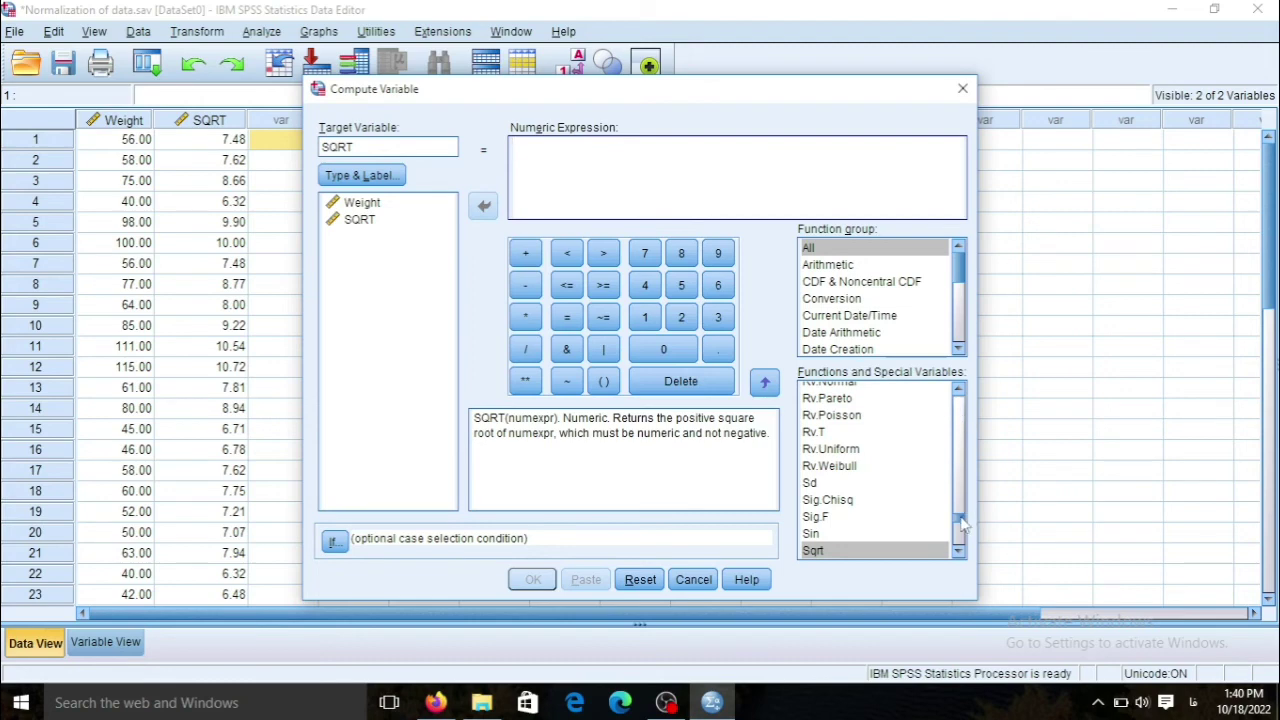
Build the numeric expression LN(Weight) from the Ln function and the Weight variable
left_click_drag(960, 525, 962, 466)
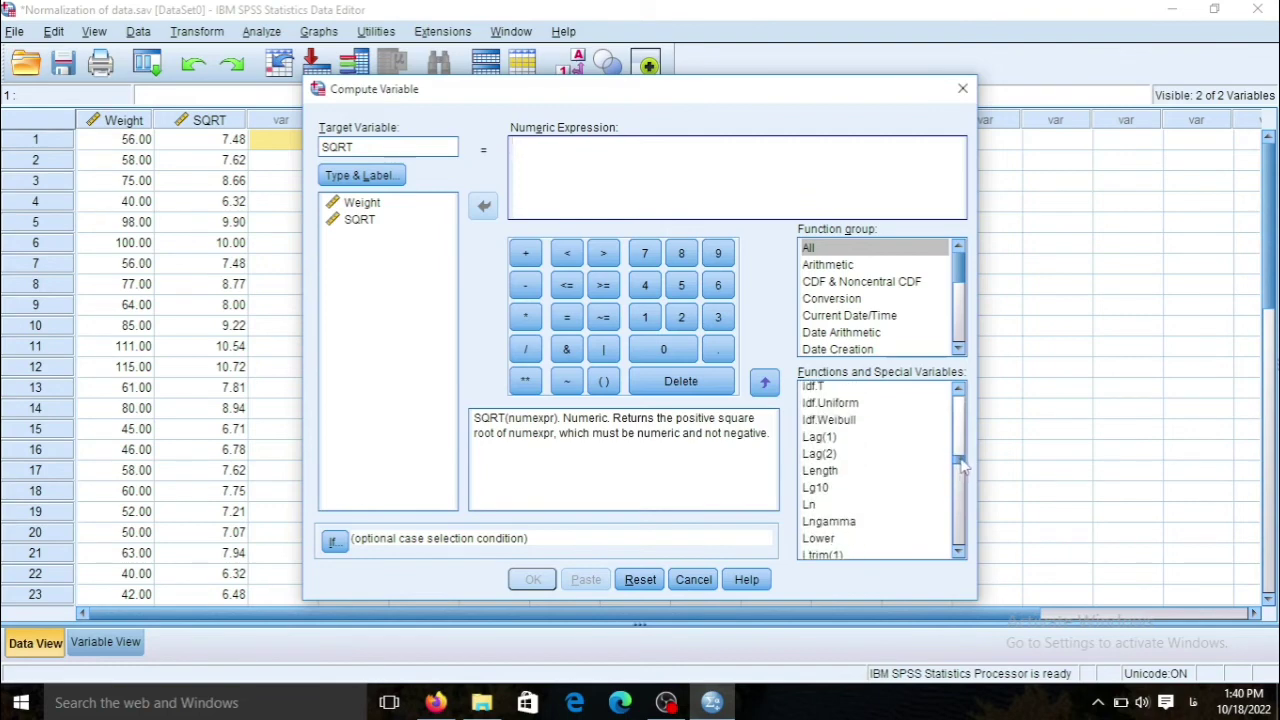
left_click(811, 505)
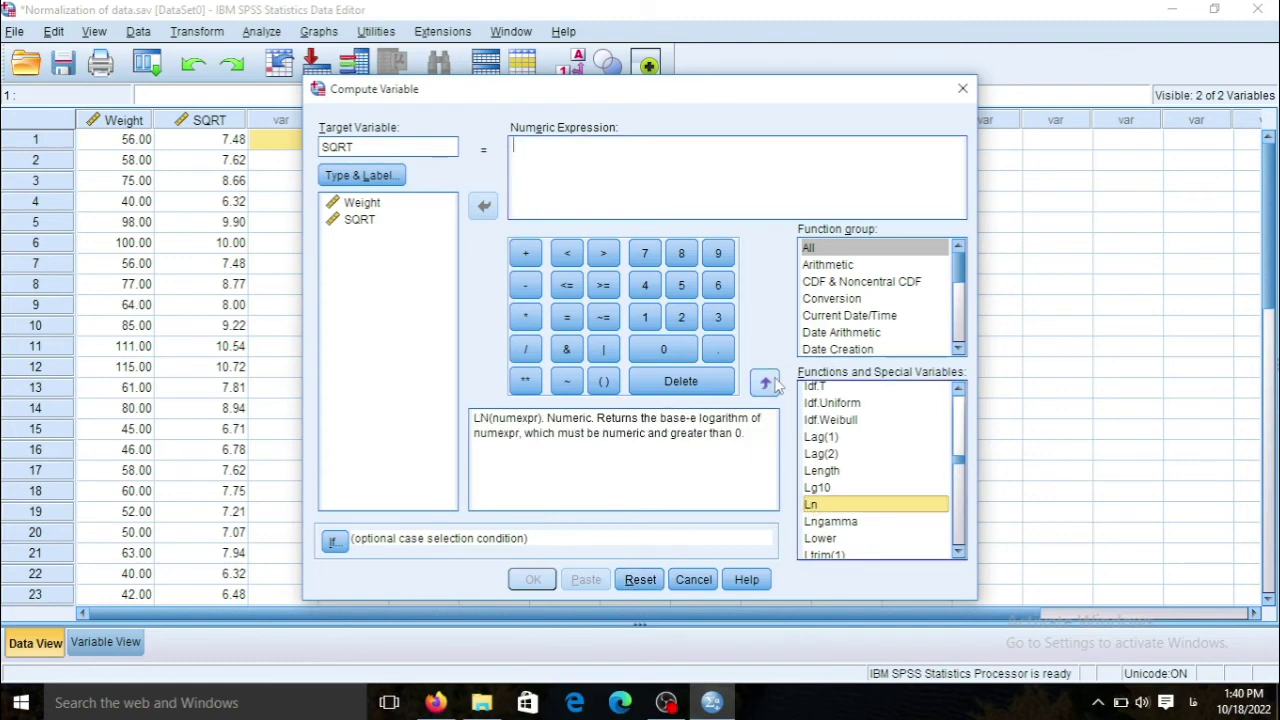
left_click(770, 383)
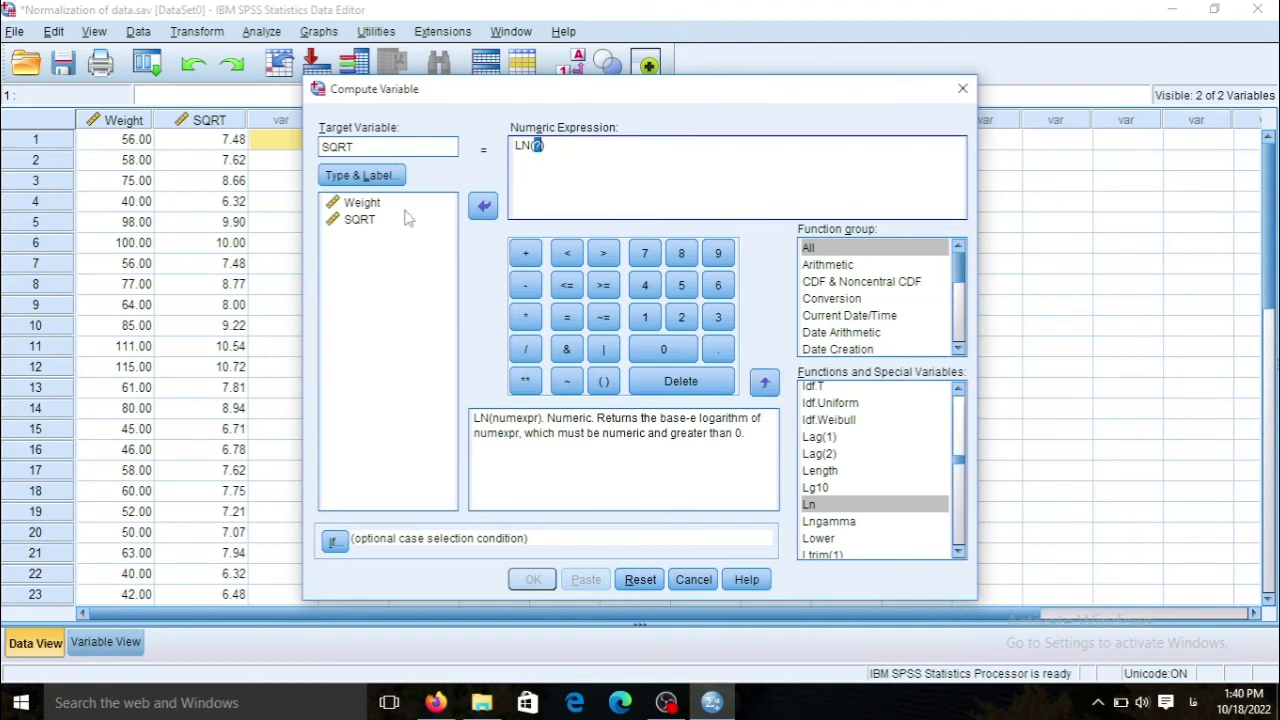
left_click(362, 203)
left_click(483, 206)
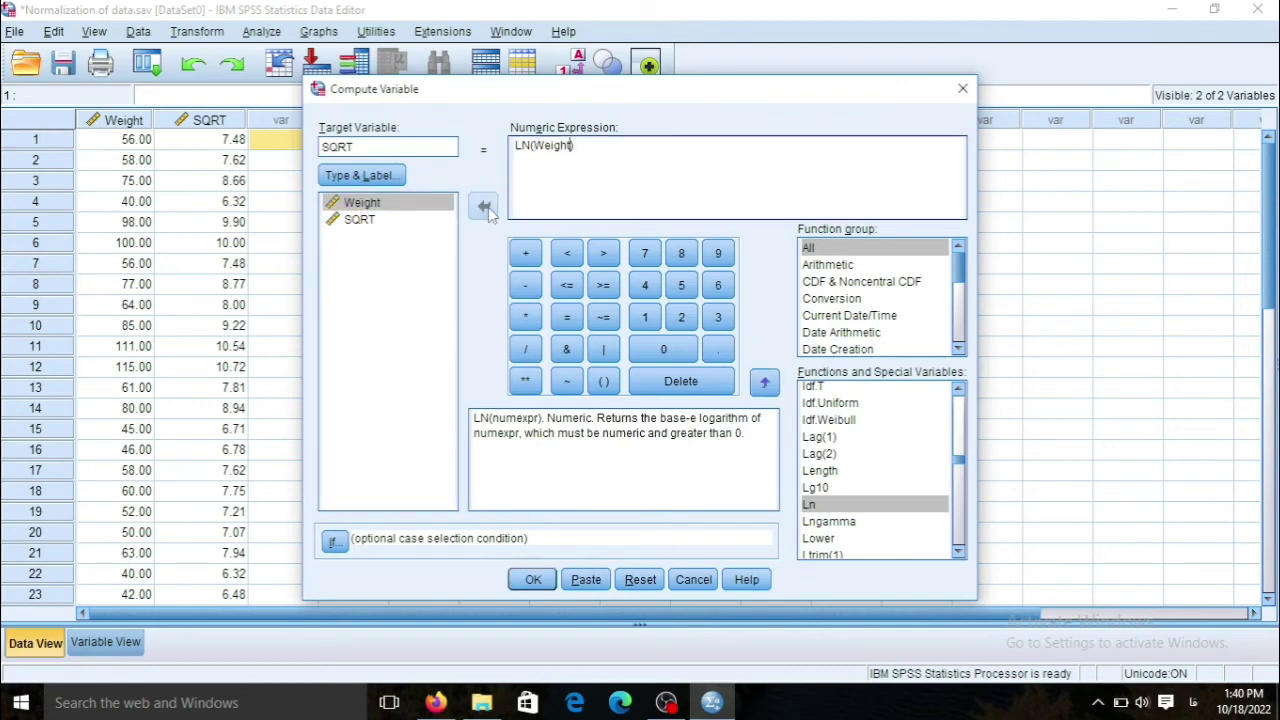
Name the target variable LN, compute it, and close the resulting output without saving it
double_click(375, 148)
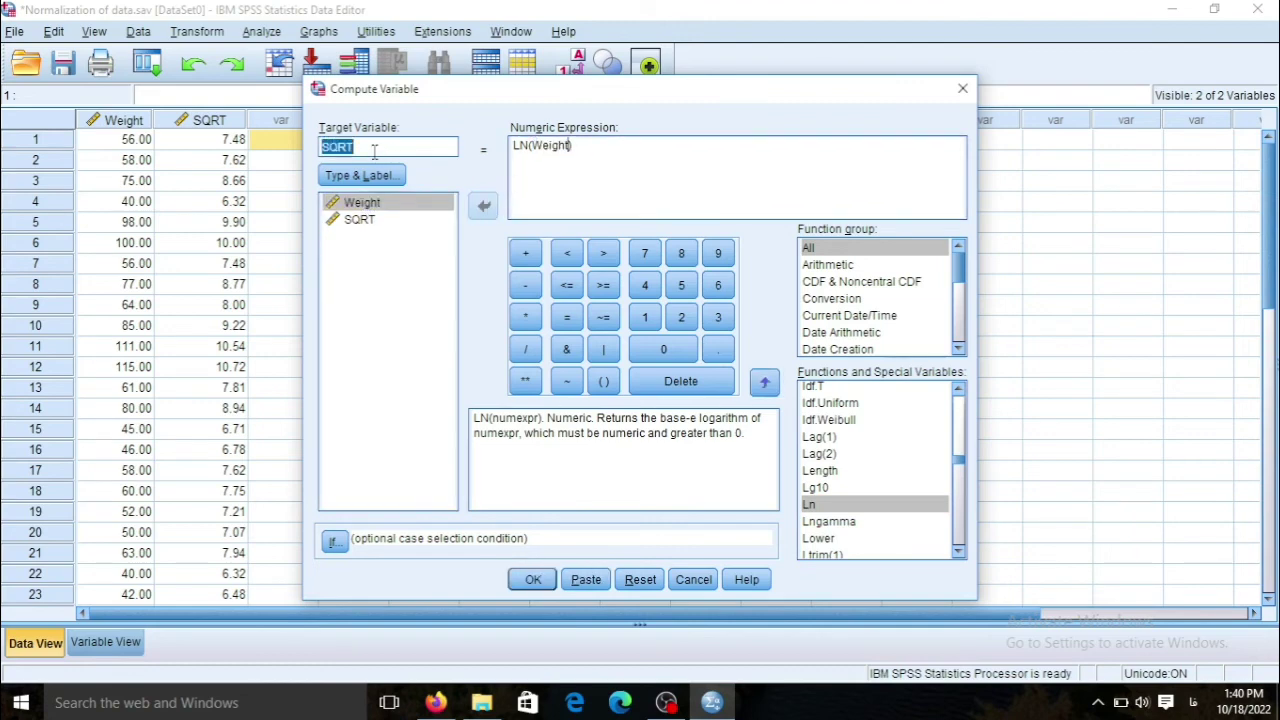
type("Ln")
key("BackSpace")
type("L")
left_click(526, 580)
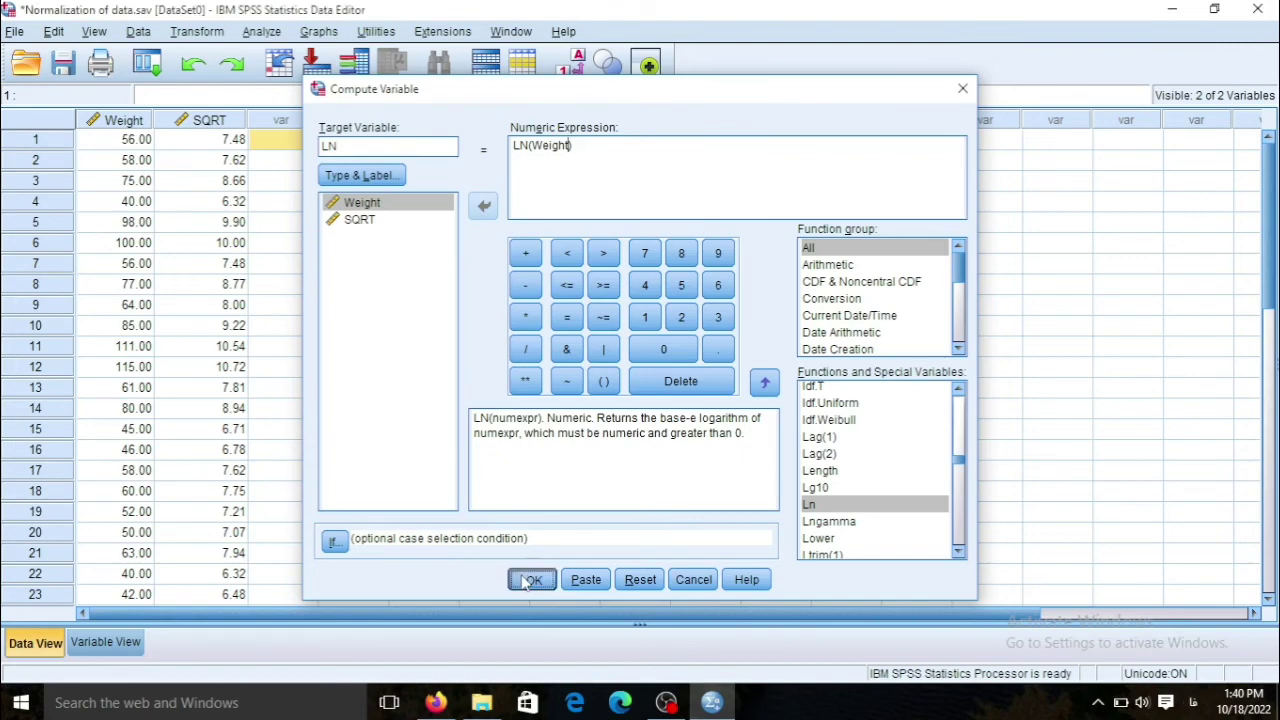
left_click(1254, 14)
left_click(640, 377)
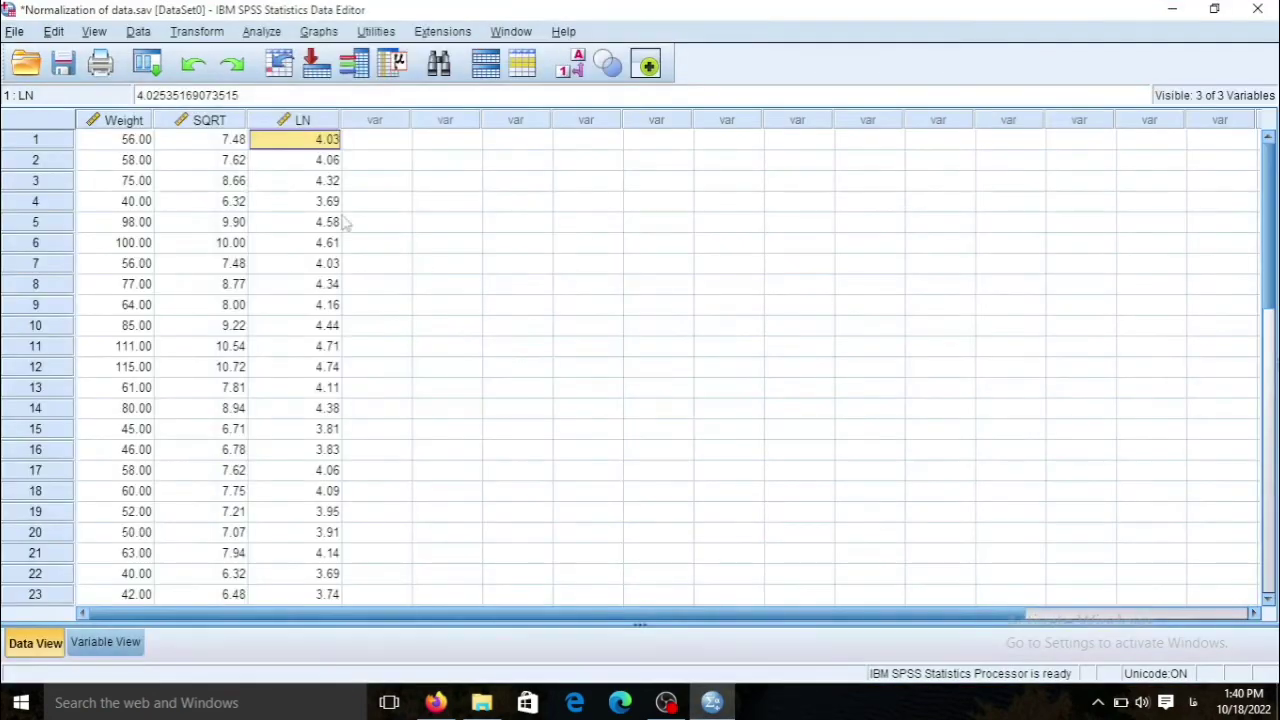
Run the Explore analysis with LN replacing SQRT as the dependent variable
left_click(261, 32)
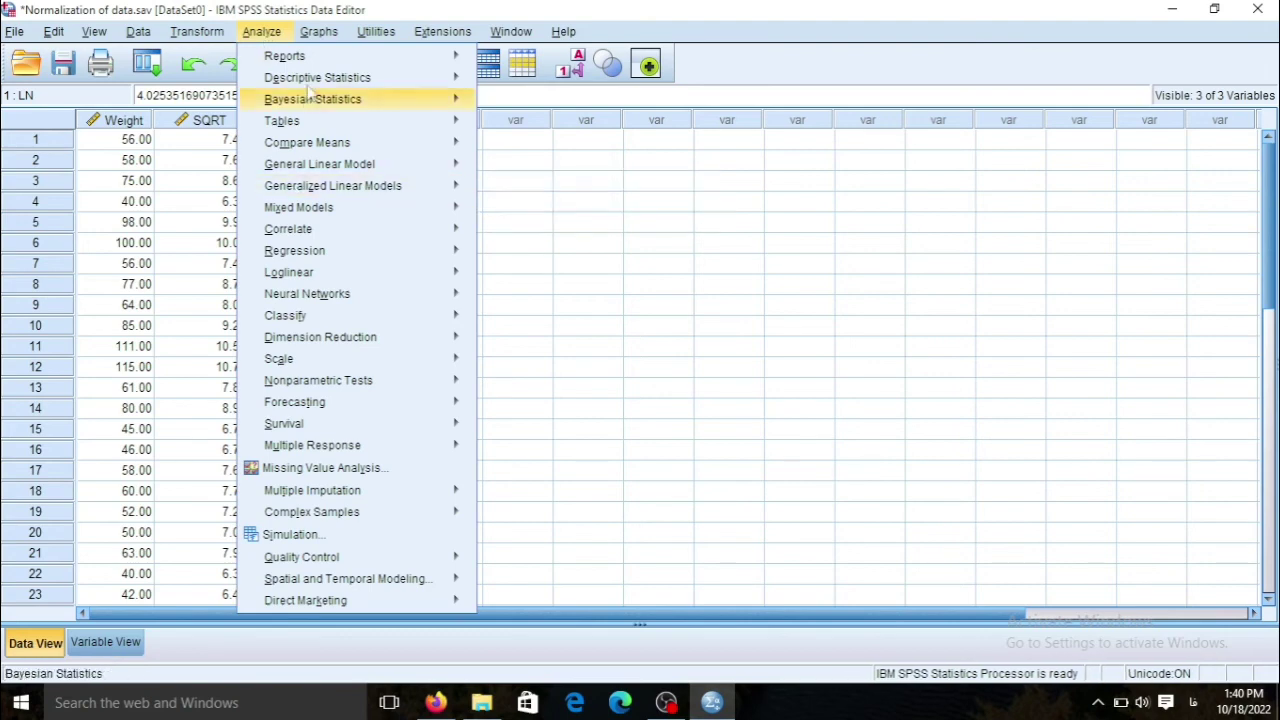
mouse_move(314, 86)
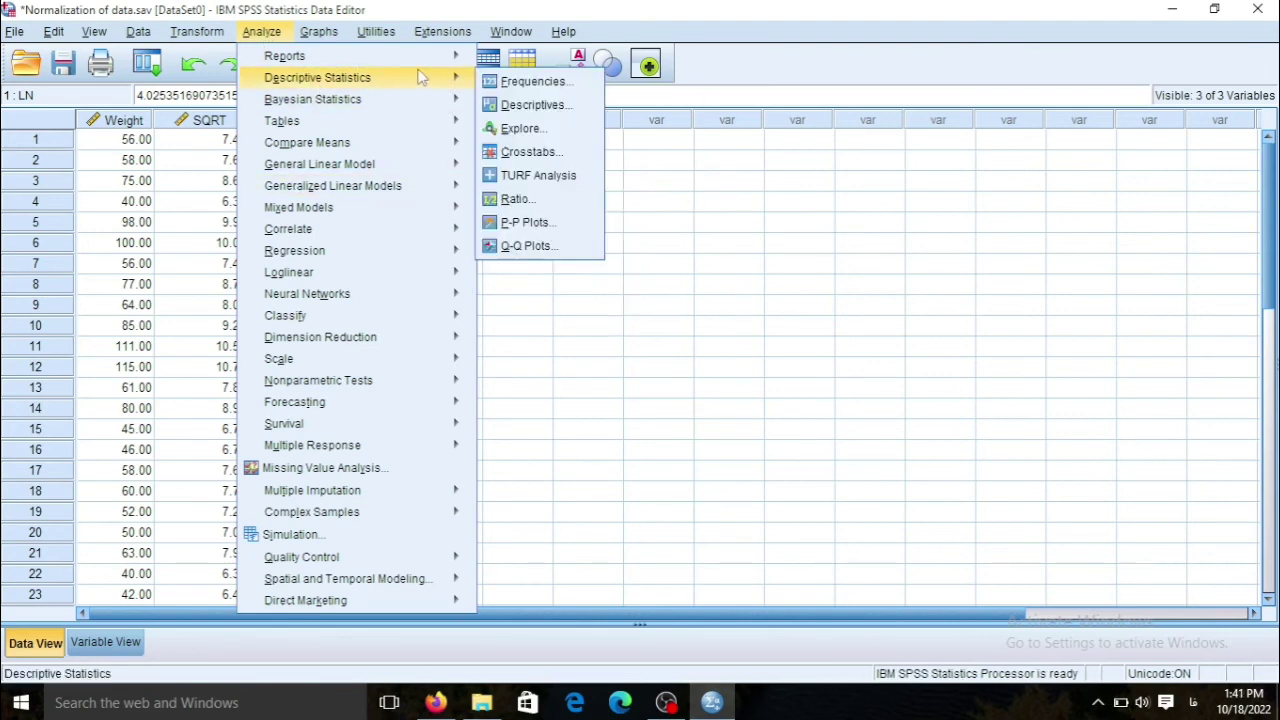
left_click(507, 129)
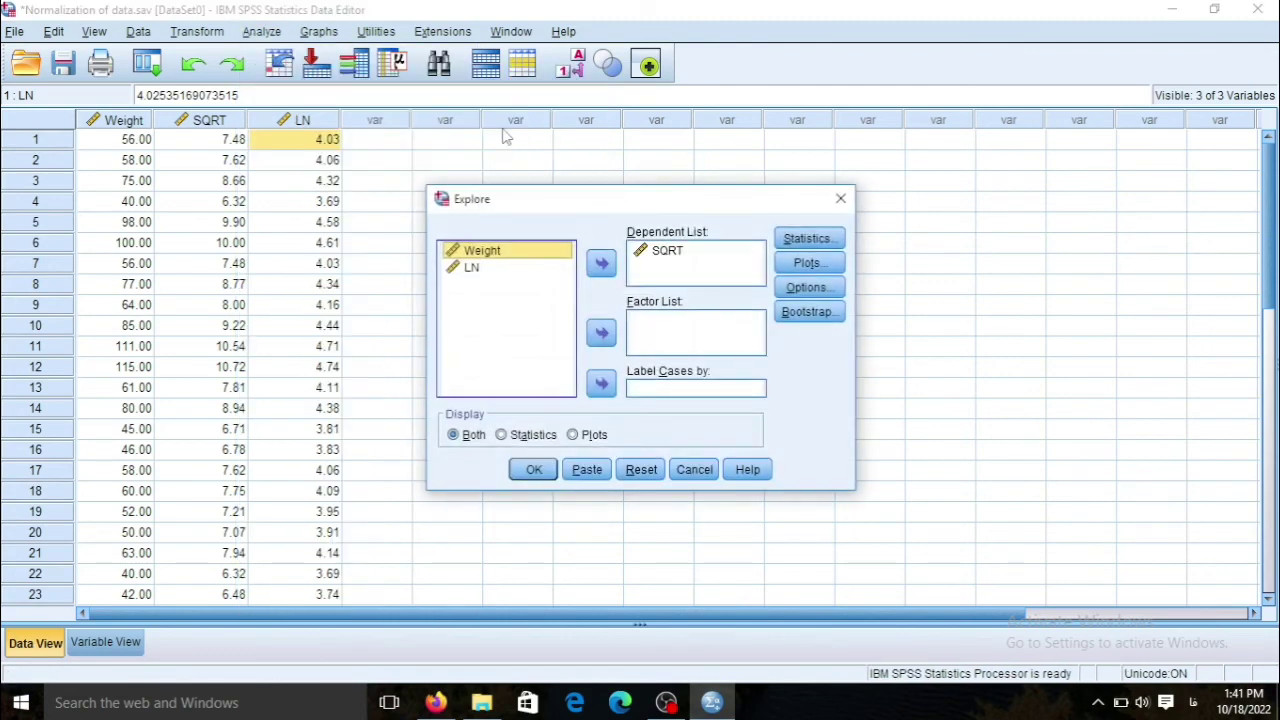
left_click(658, 251)
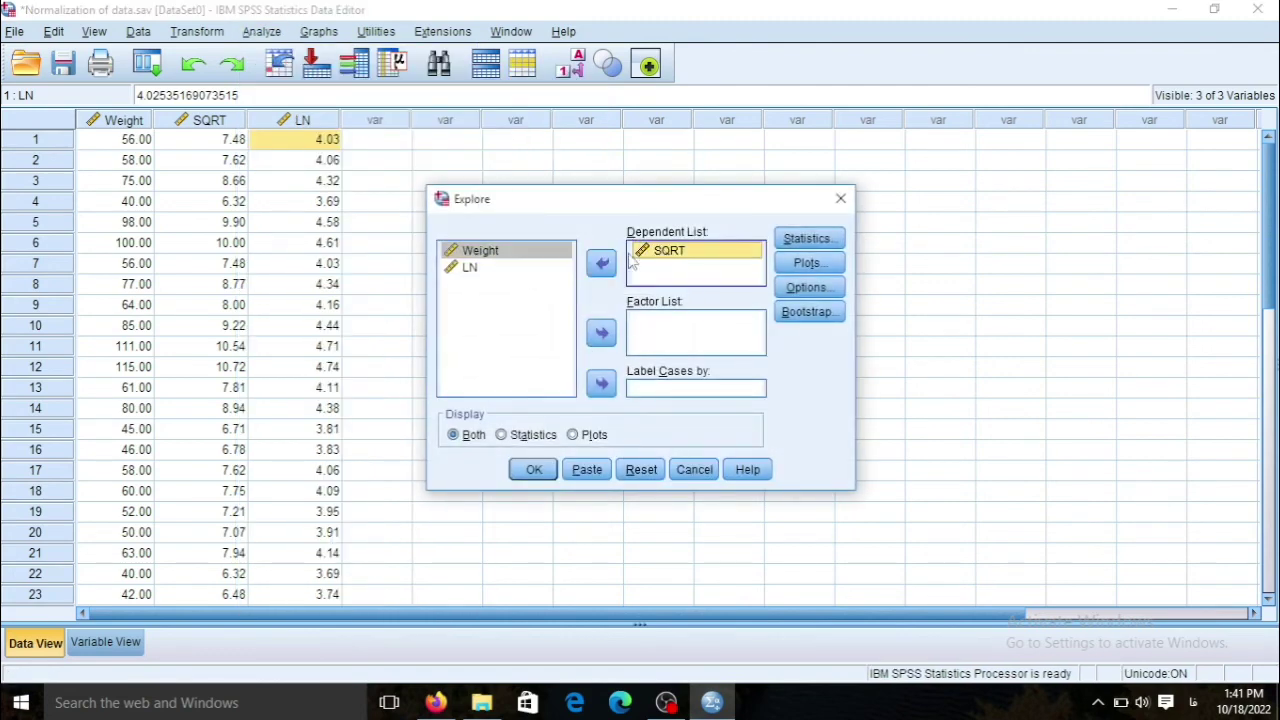
left_click(603, 264)
left_click(486, 285)
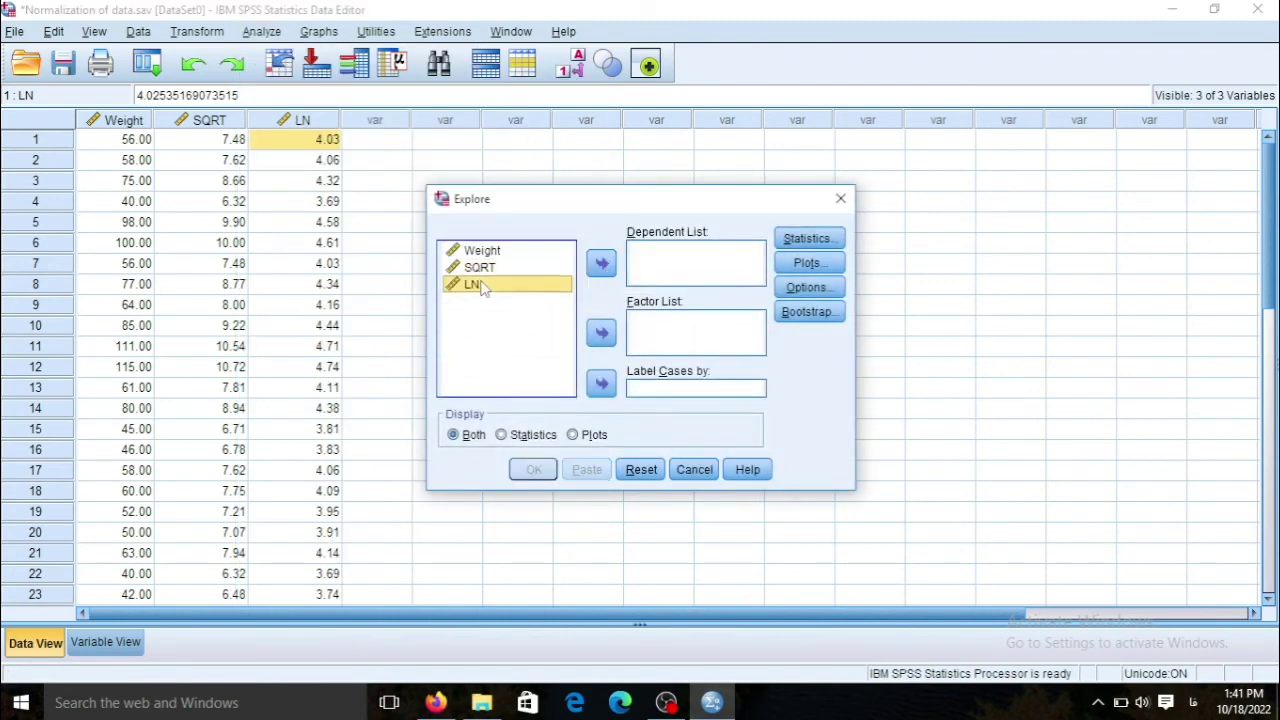
left_click(602, 263)
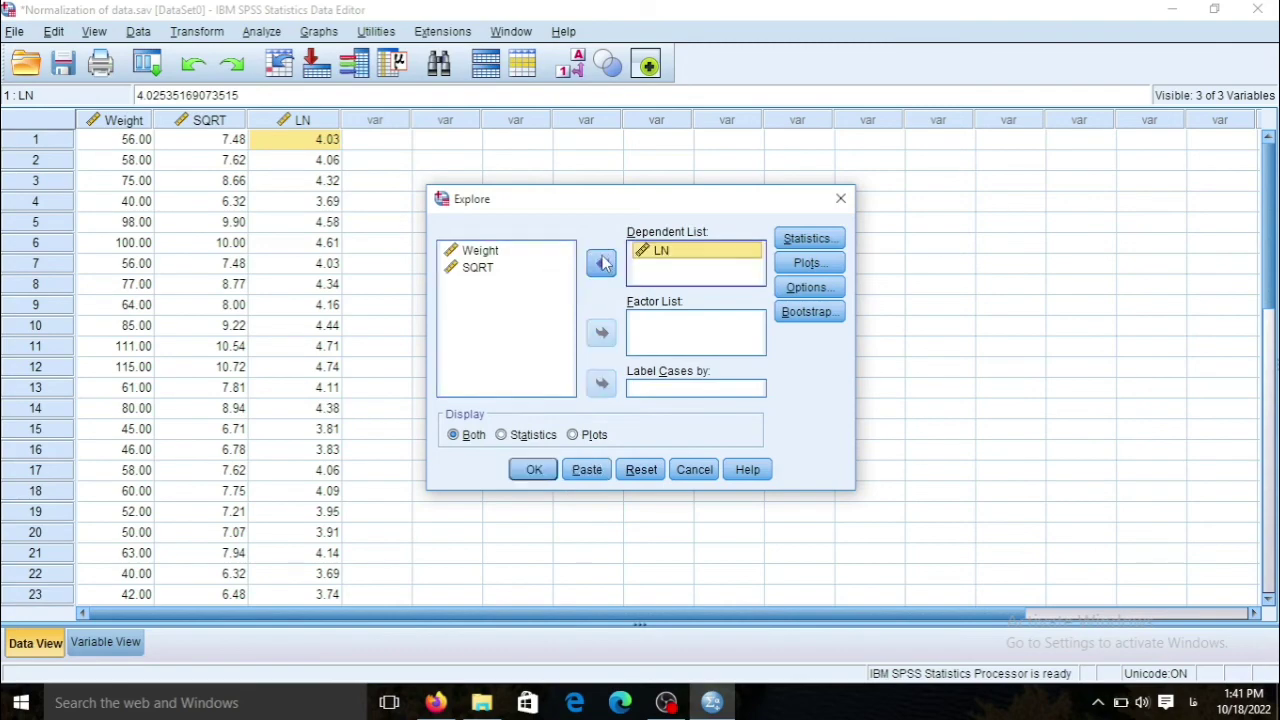
left_click(530, 474)
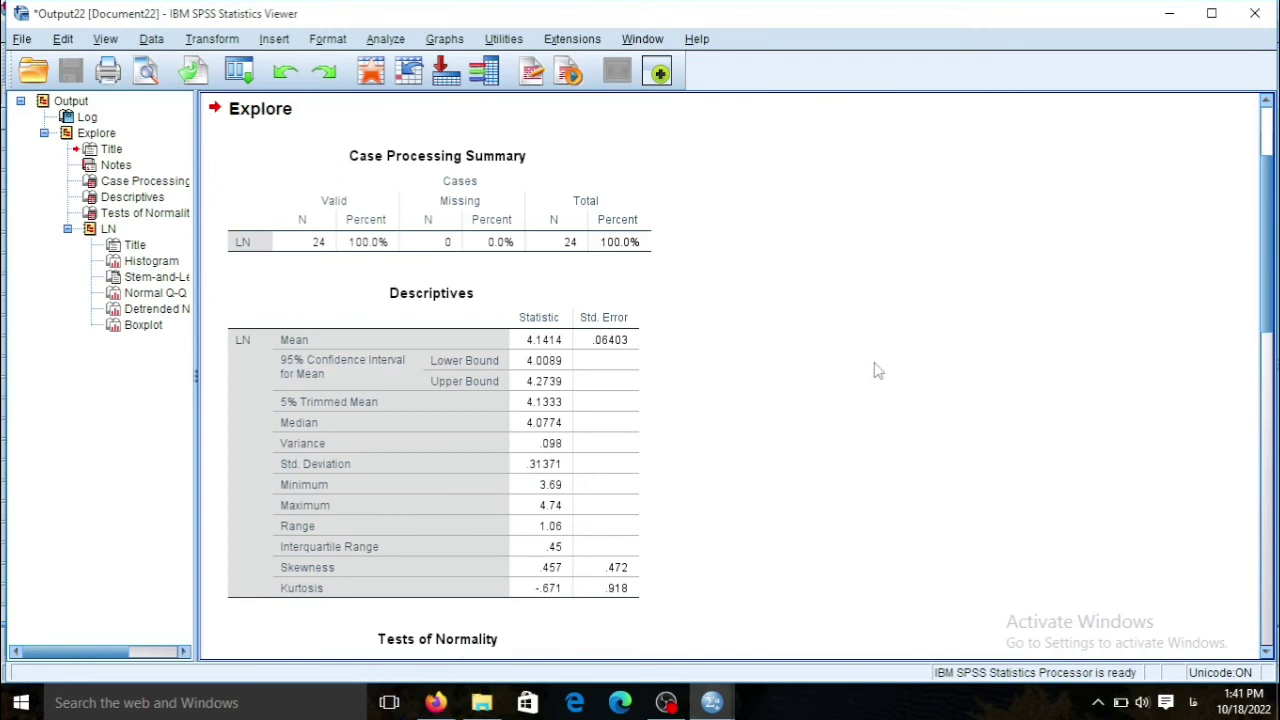
Add a Normal distribution curve with automatic parameters to the LN histogram and finish editing the chart
left_click(560, 575)
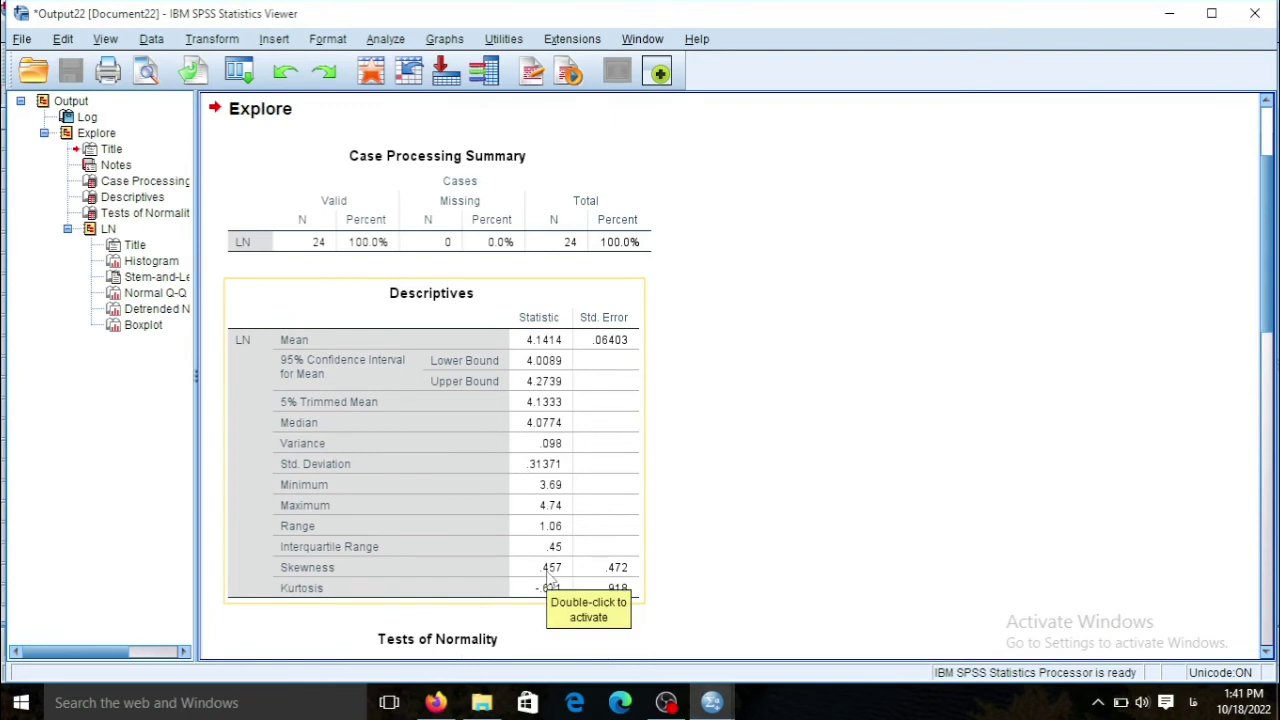
left_click_drag(1272, 272, 1270, 373)
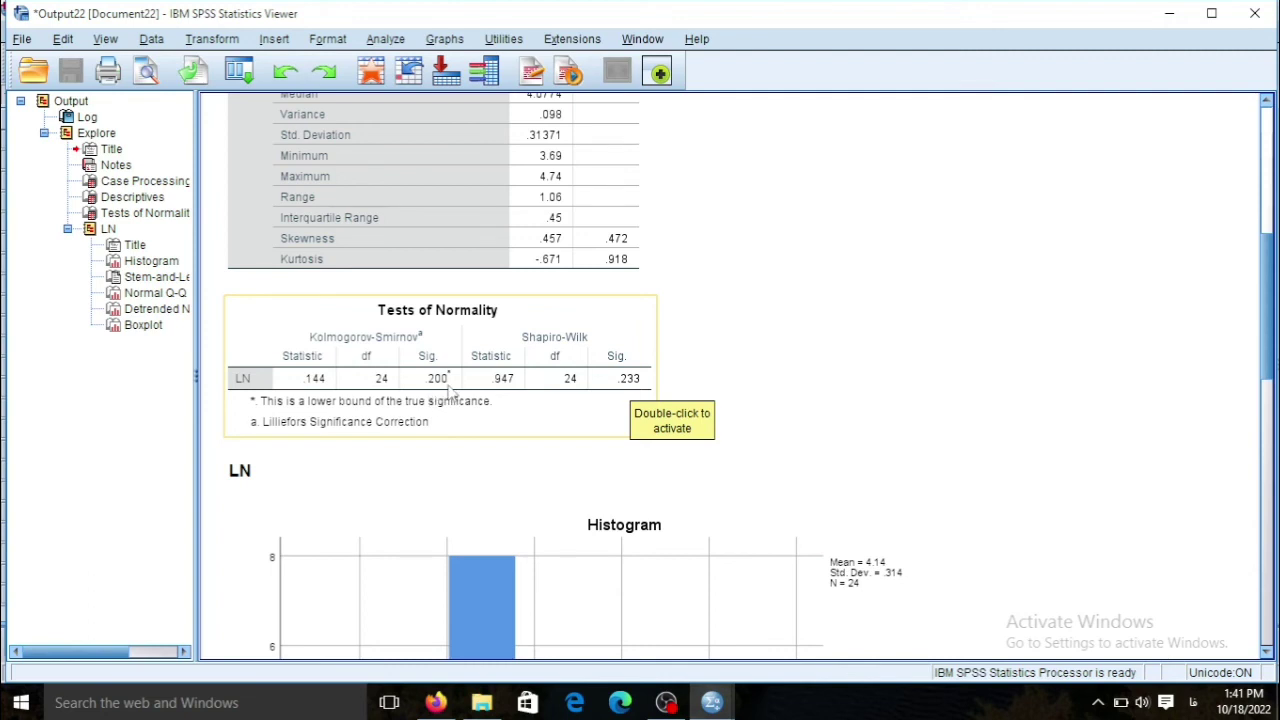
left_click_drag(1268, 266, 1268, 362)
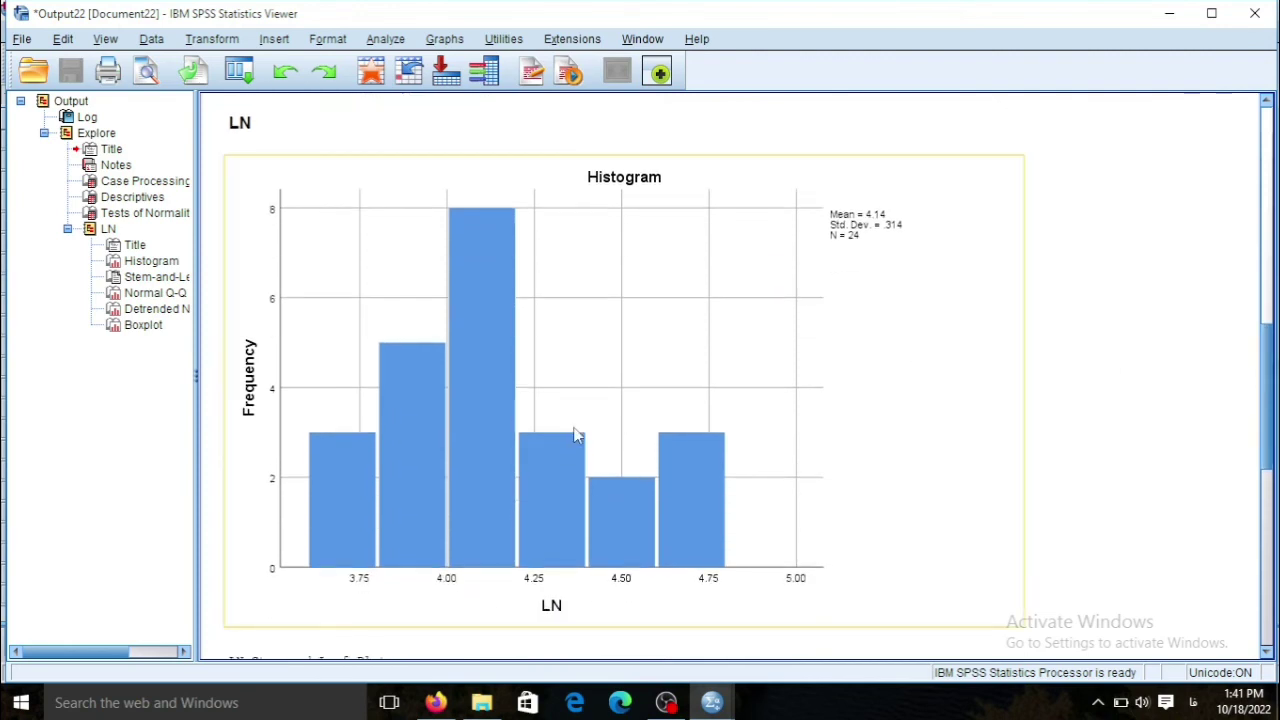
double_click(466, 438)
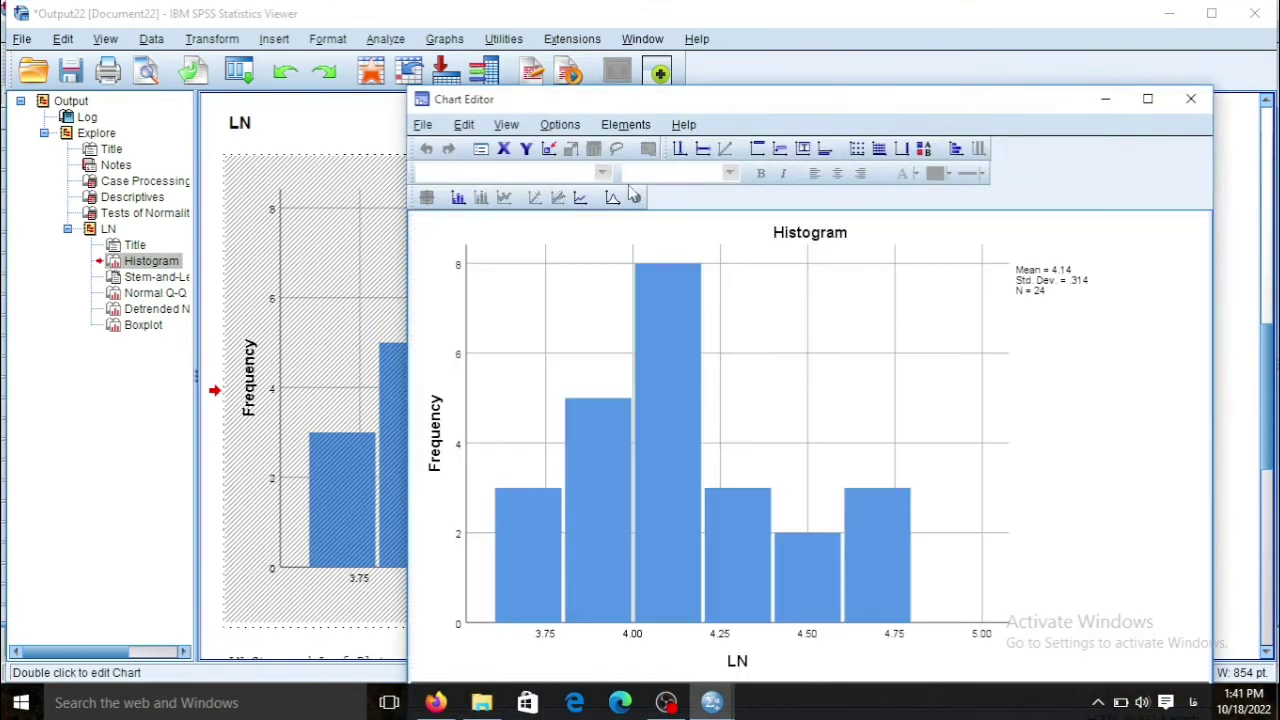
left_click(612, 198)
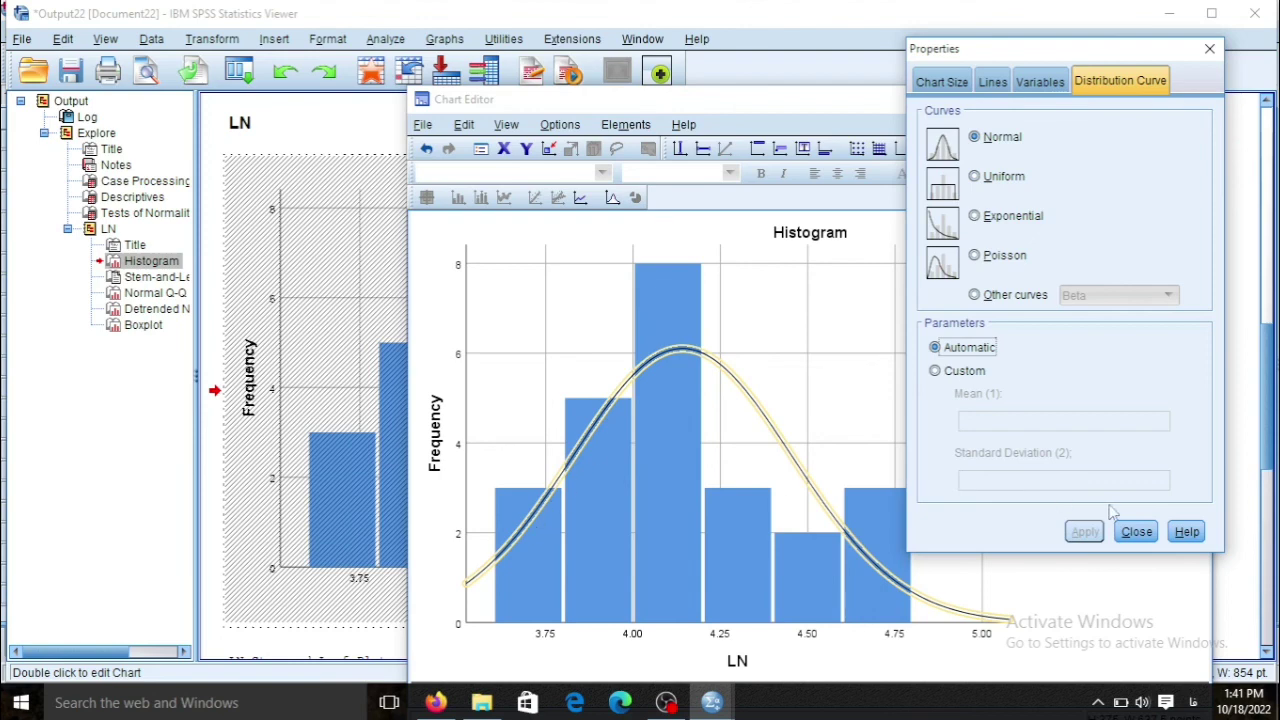
left_click(1137, 533)
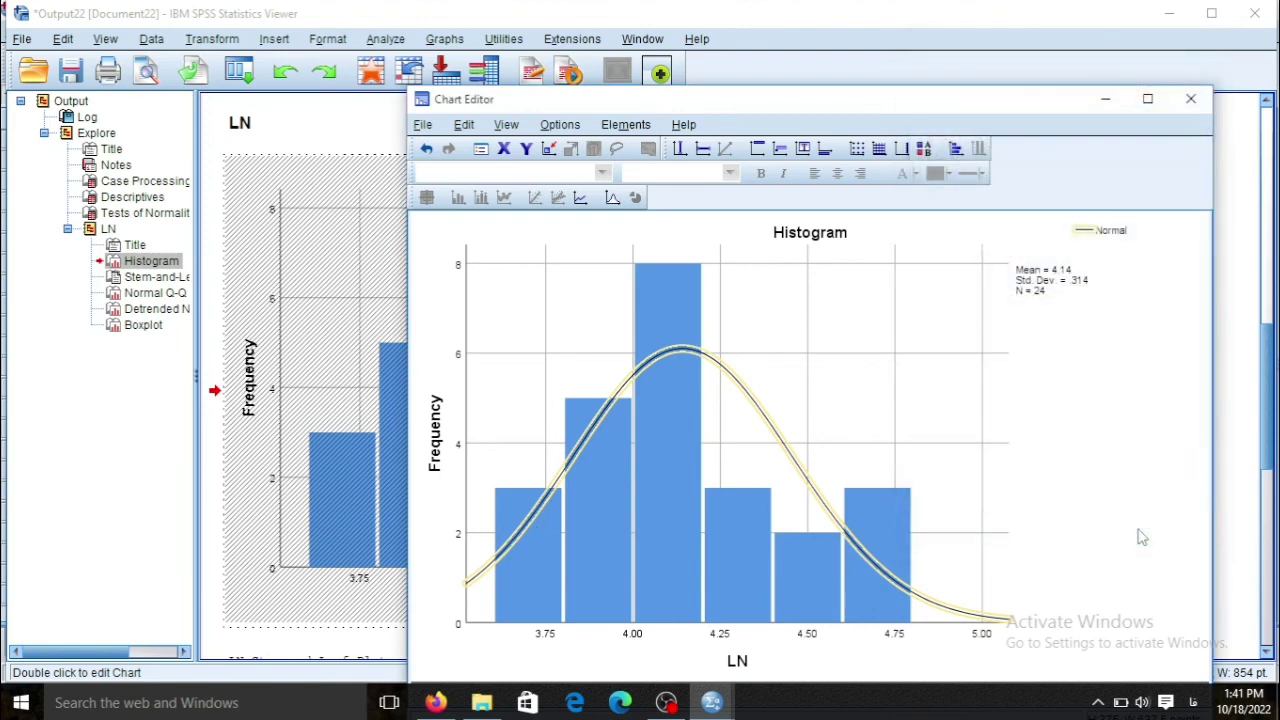
left_click(1188, 100)
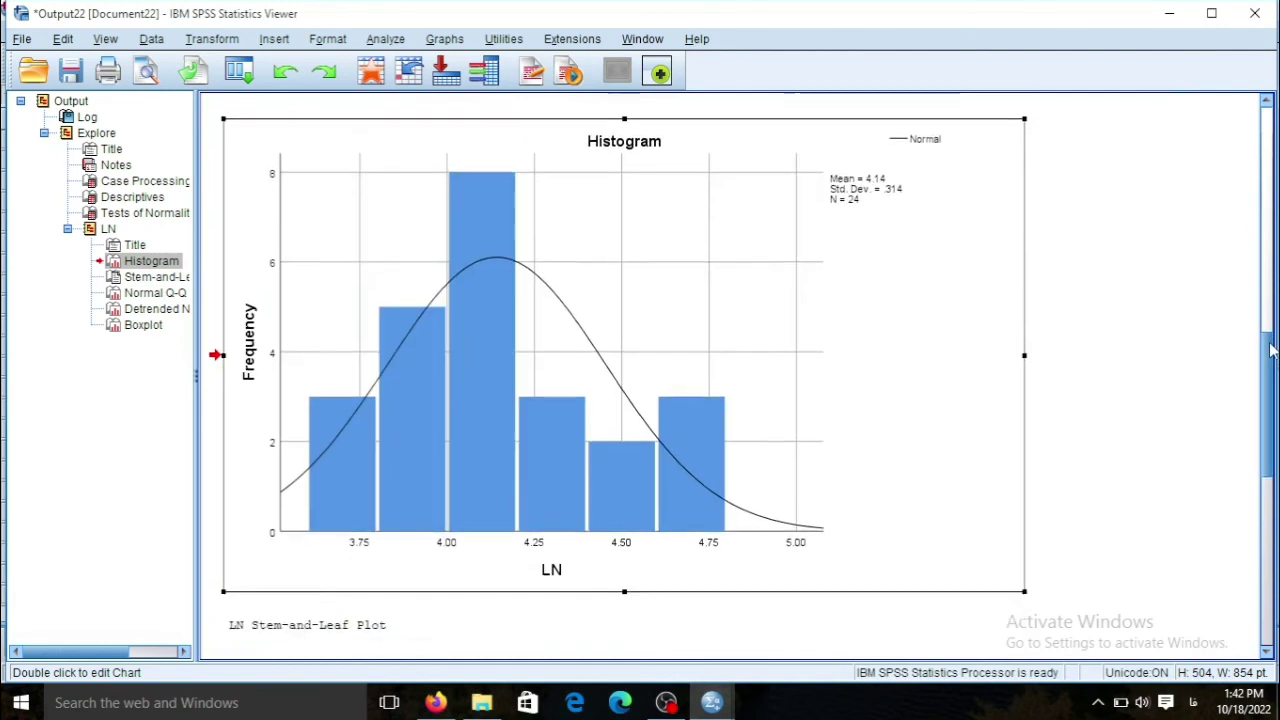
Review the stem-and-leaf plot, normal Q-Q plot and boxplot of LN, and close the output without saving it
left_click_drag(1274, 335, 1274, 440)
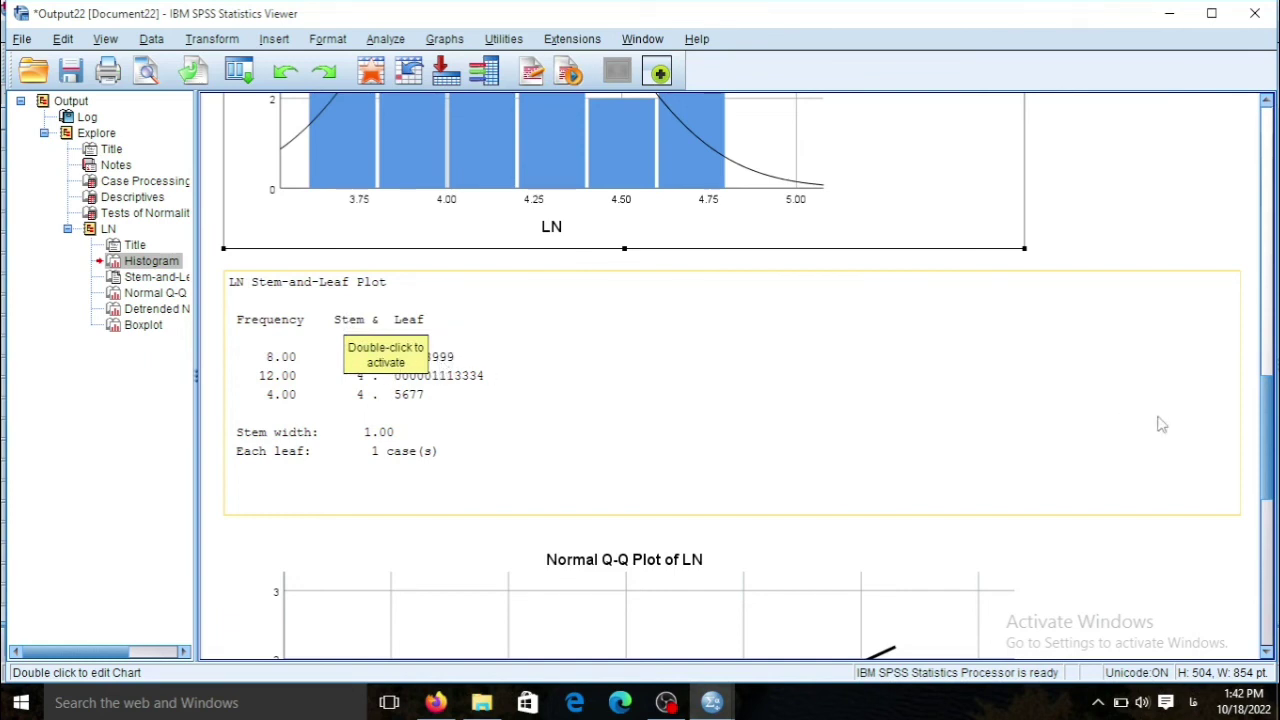
left_click_drag(1268, 398, 1268, 487)
left_click(800, 318)
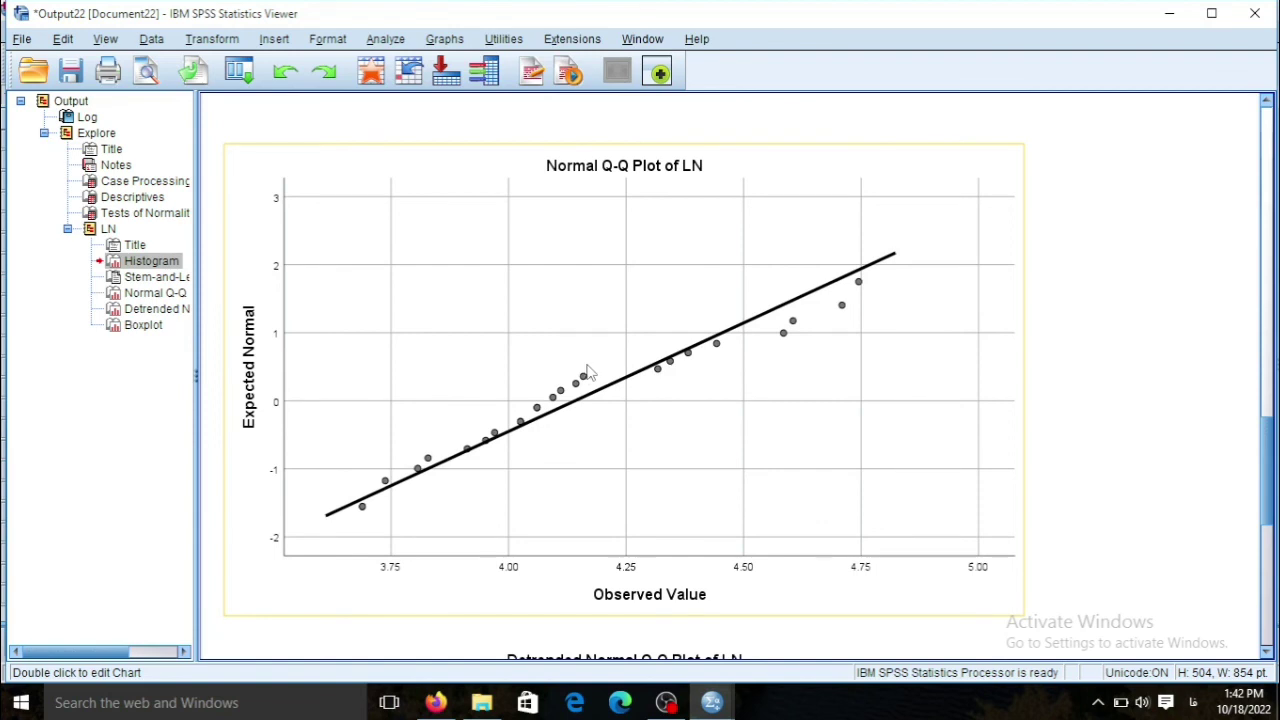
left_click(1189, 367)
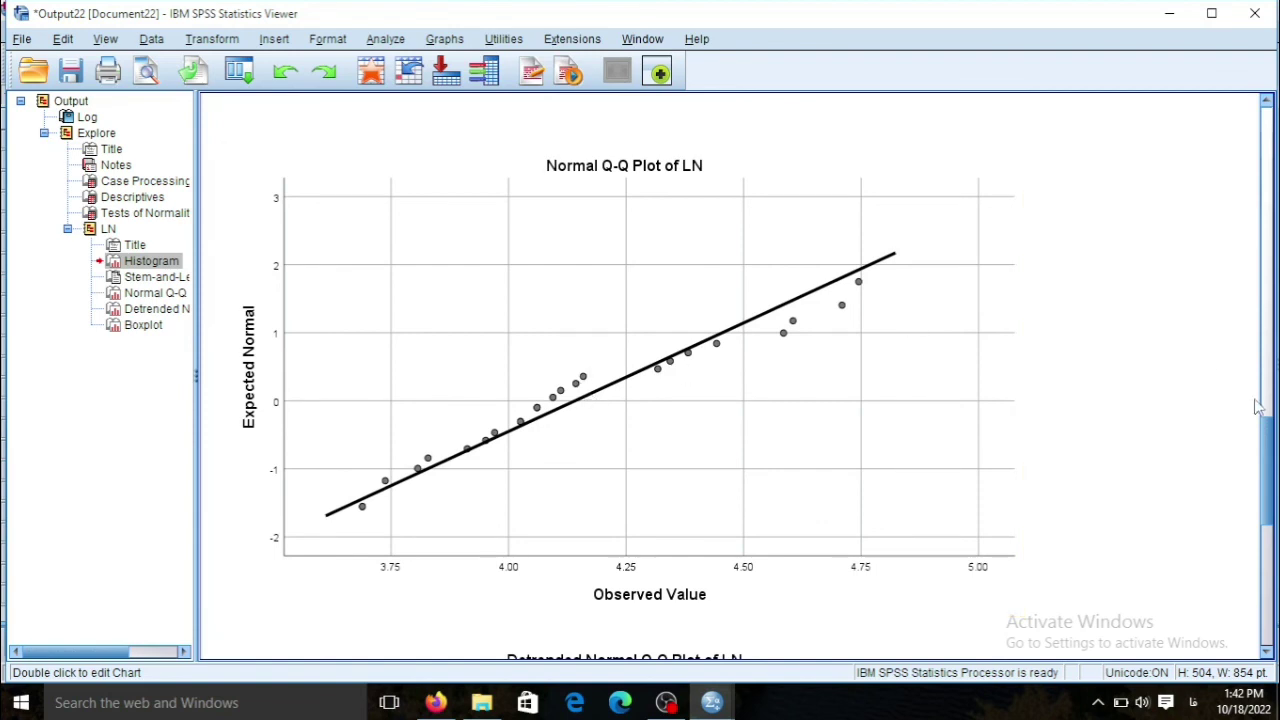
left_click_drag(1268, 433, 1270, 573)
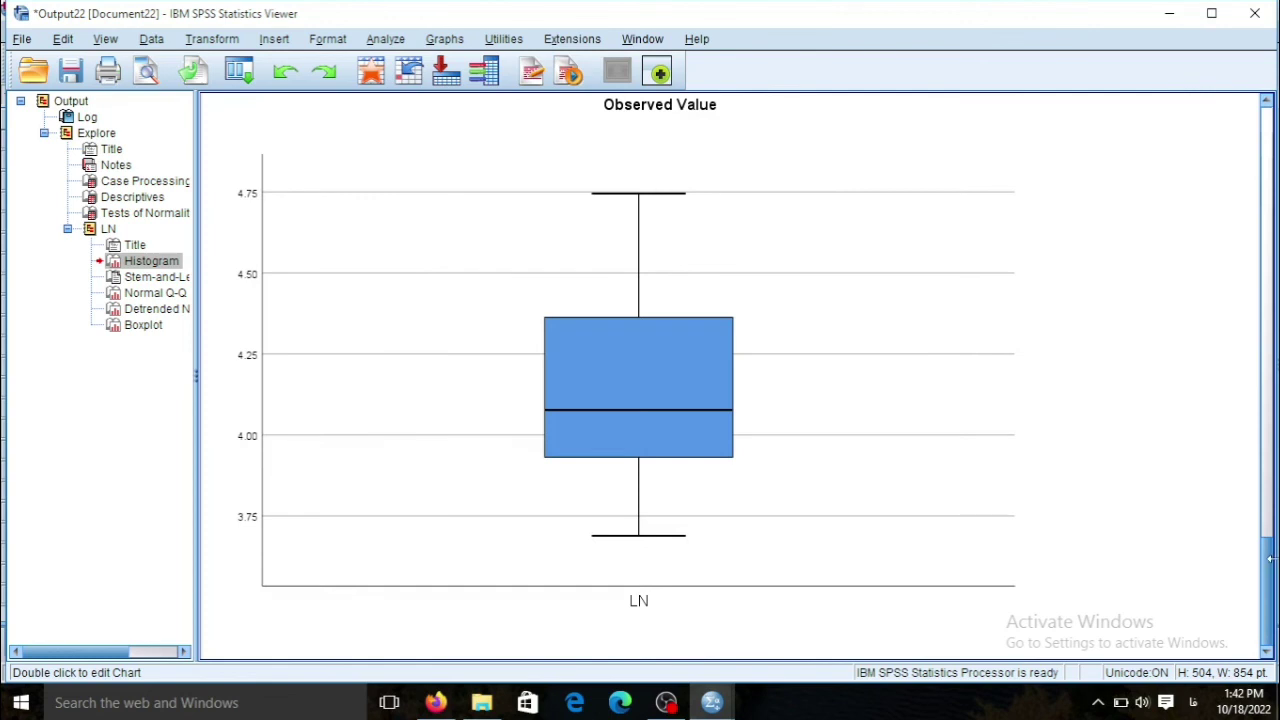
left_click(879, 451)
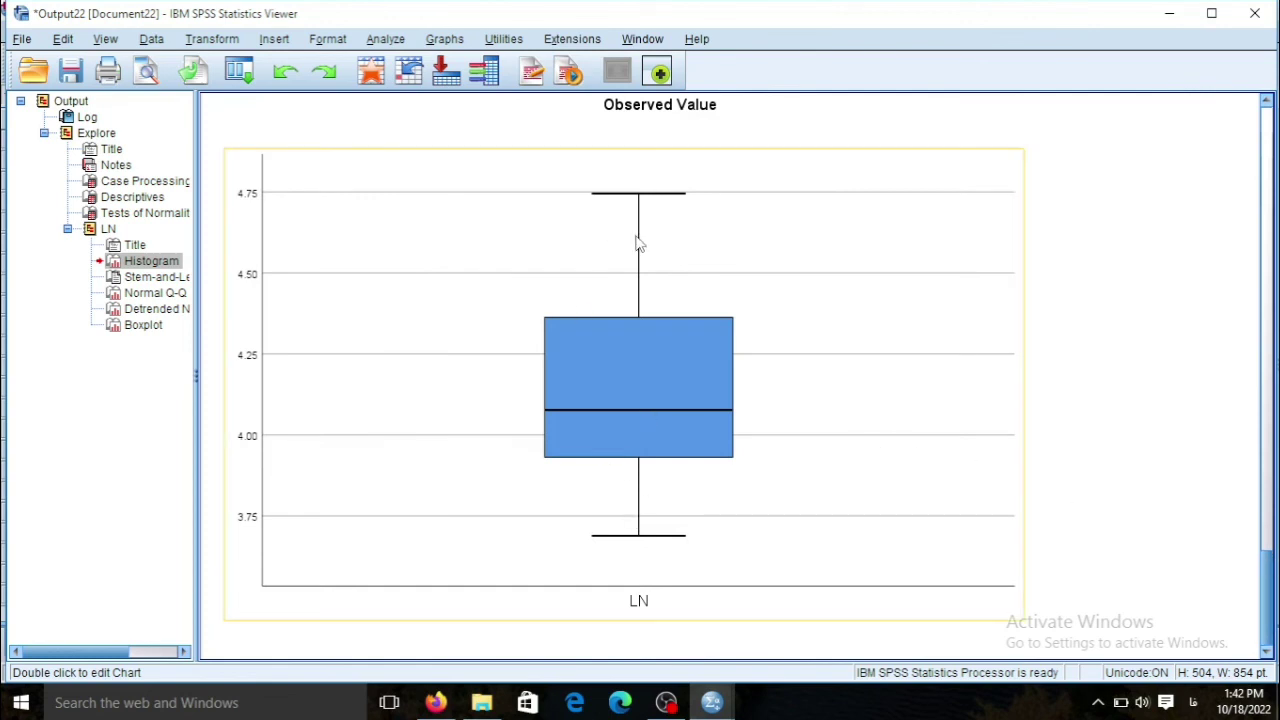
left_click(1150, 572)
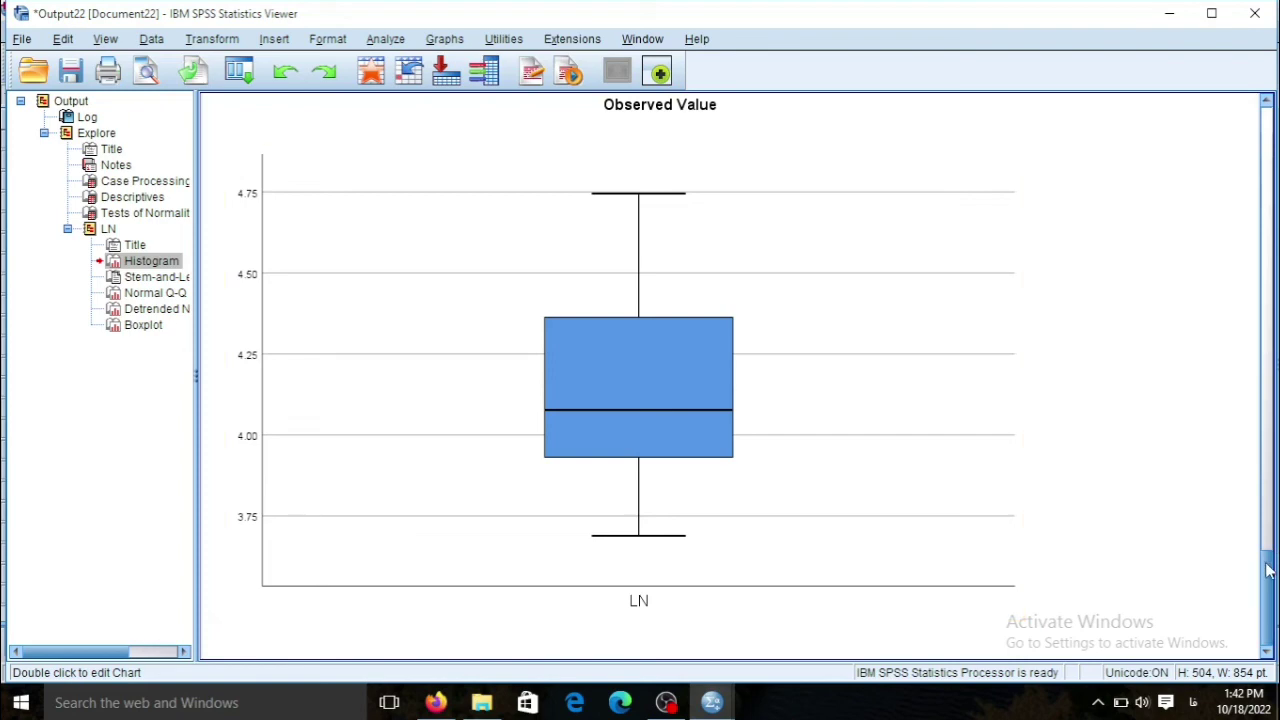
left_click_drag(1267, 570, 1267, 144)
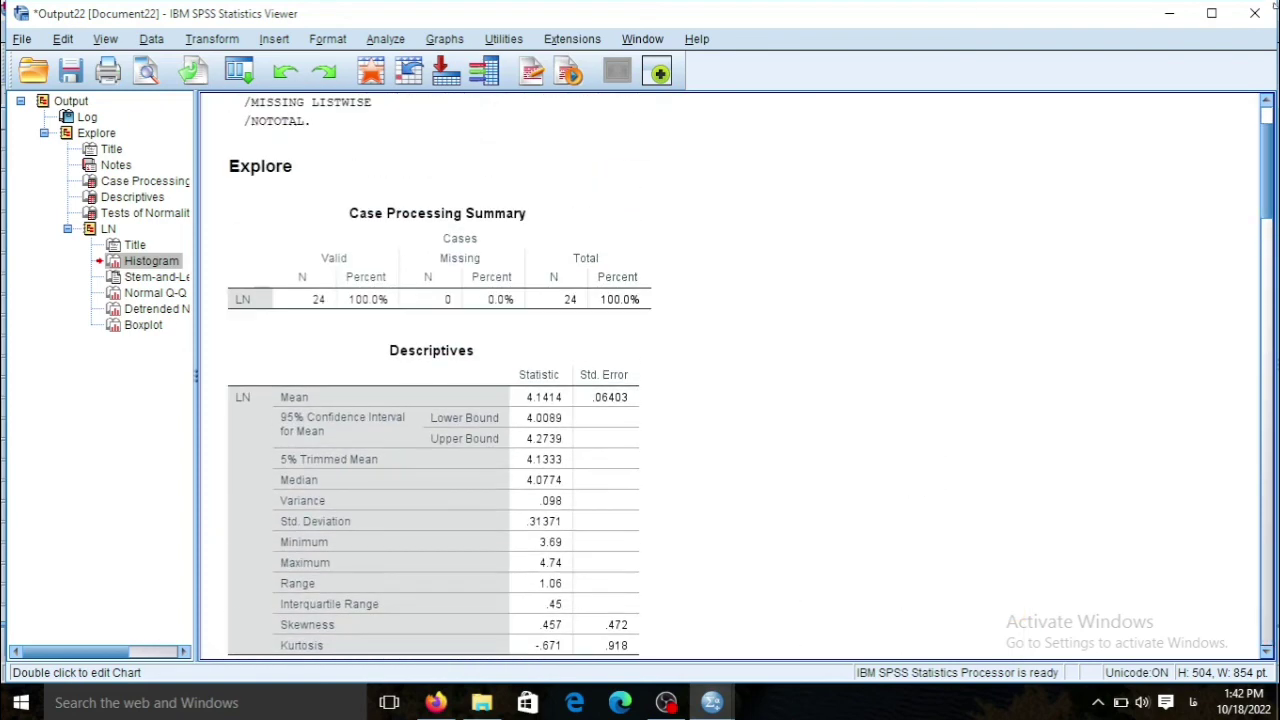
left_click(1258, 14)
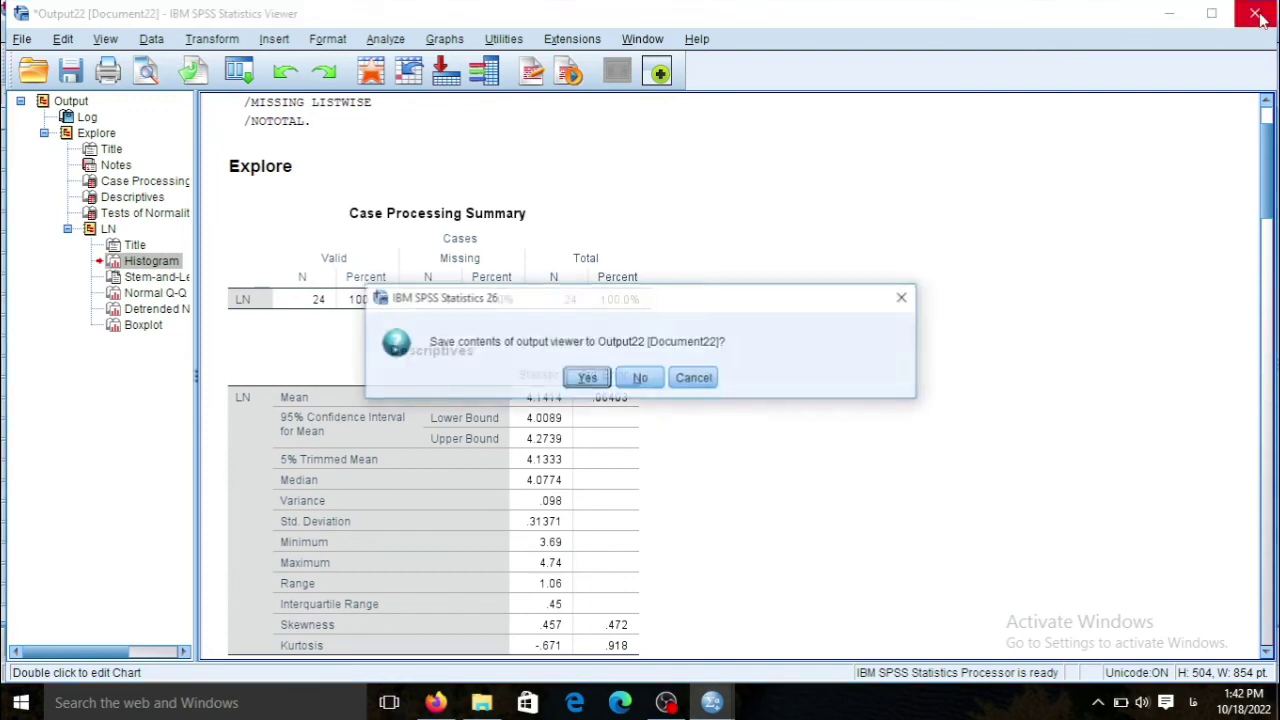
left_click(643, 385)
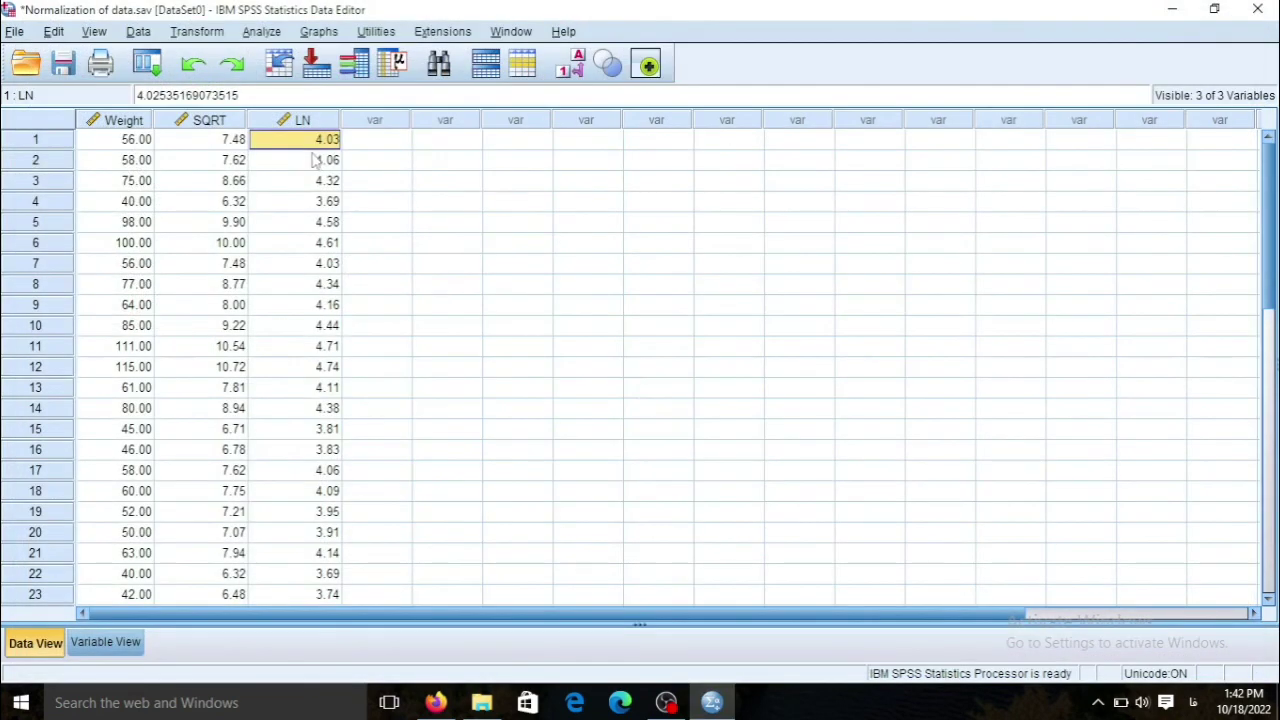